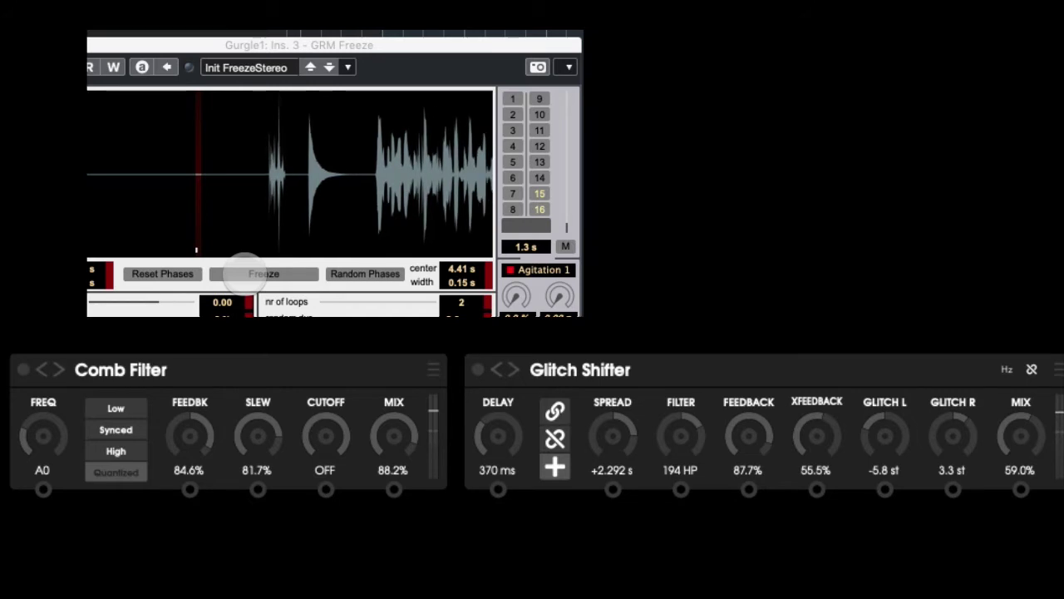
Step: Freeze the audio with the loop at center 4.23 s, width 0.78 s, and enable the Comb Filter with feedback at 58.9%
click(245, 275)
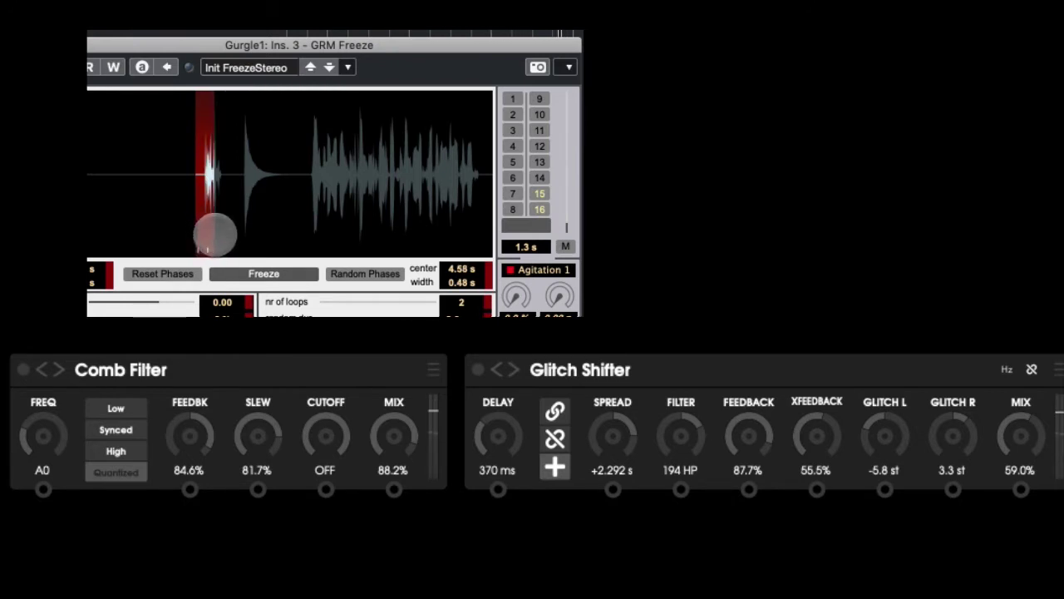
drag(215, 235, 191, 249)
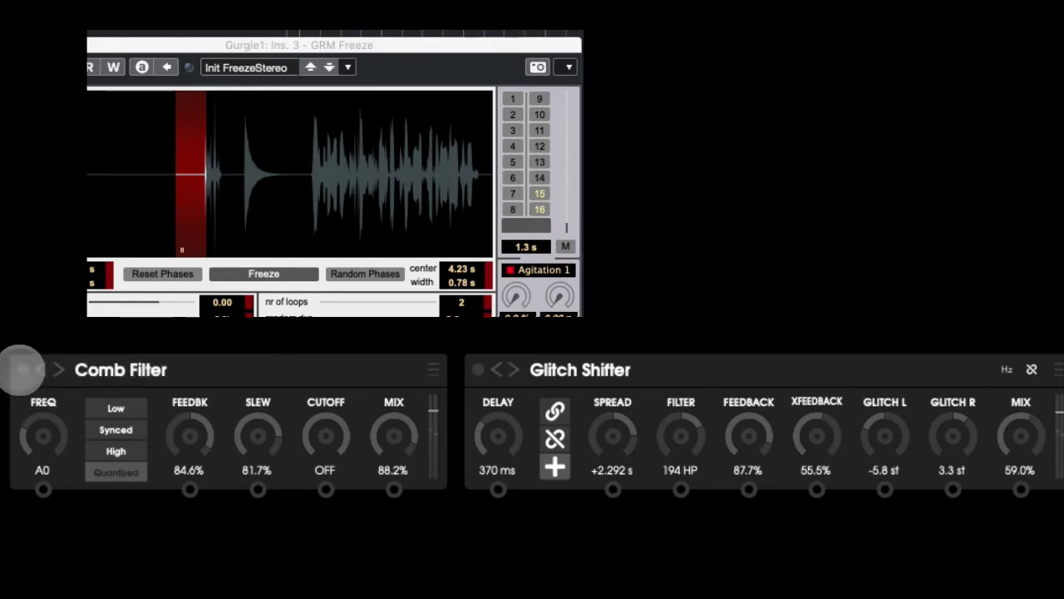
click(23, 369)
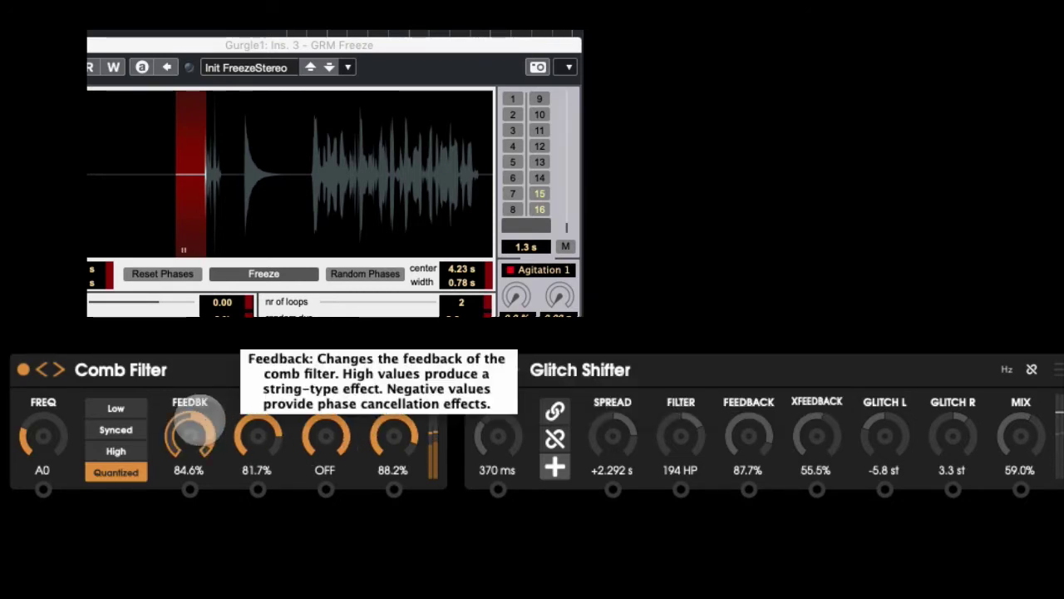
drag(198, 414, 208, 448)
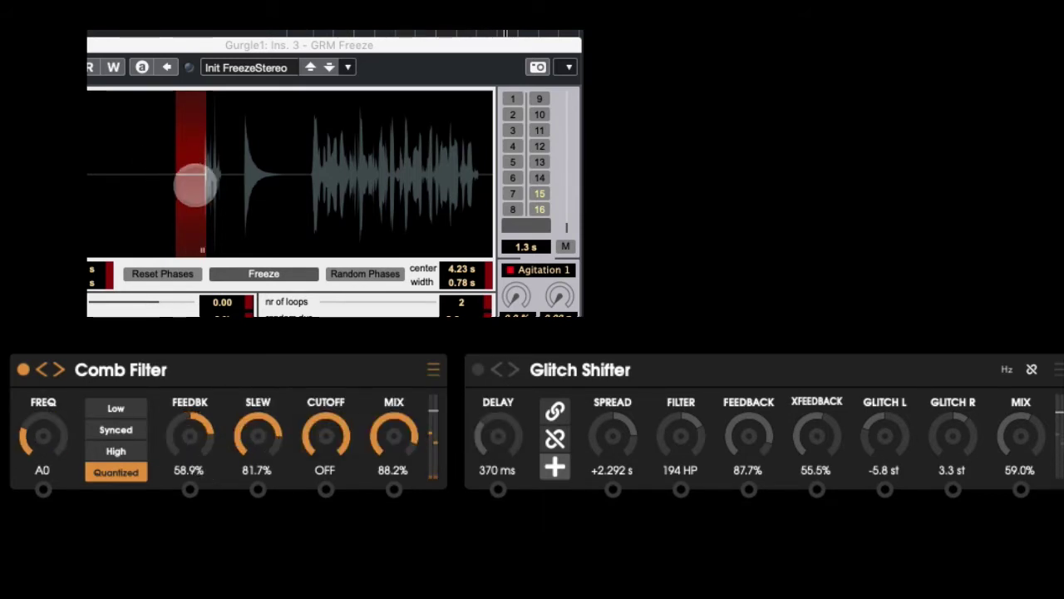
Step: Move the frozen loop to center 4.85 s, width 0.28 s, and set the Comb Filter's feedback to 74.5% and frequency to B2
drag(196, 185, 266, 190)
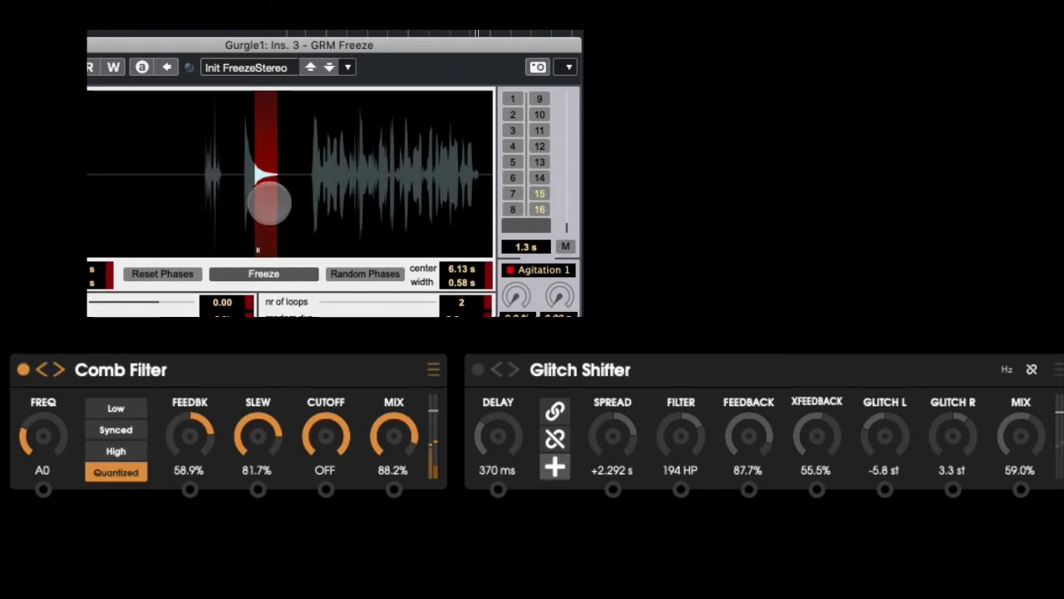
drag(269, 202, 217, 207)
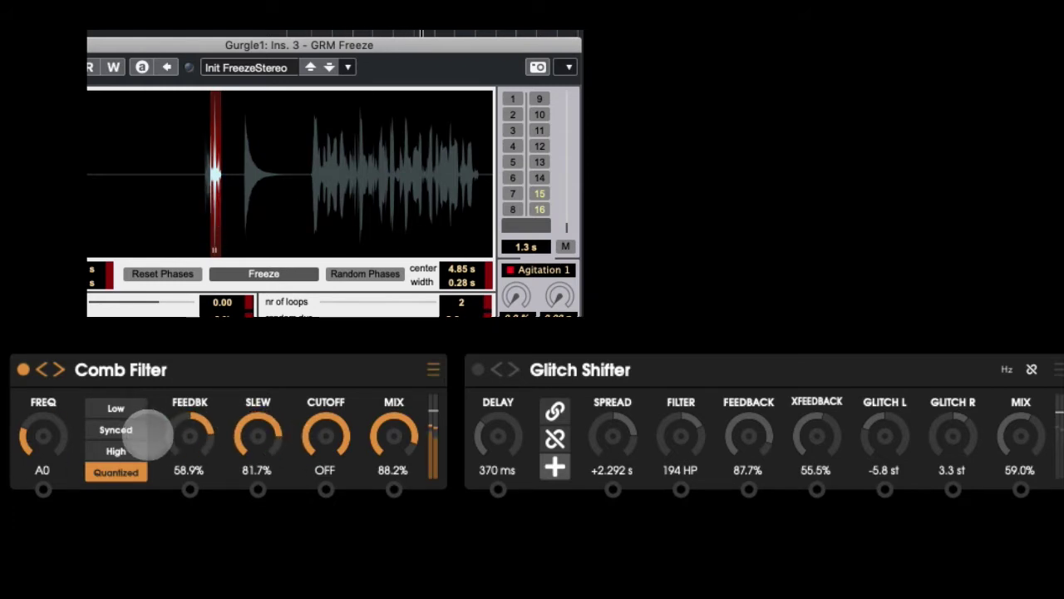
drag(186, 409, 154, 399)
drag(41, 430, 28, 372)
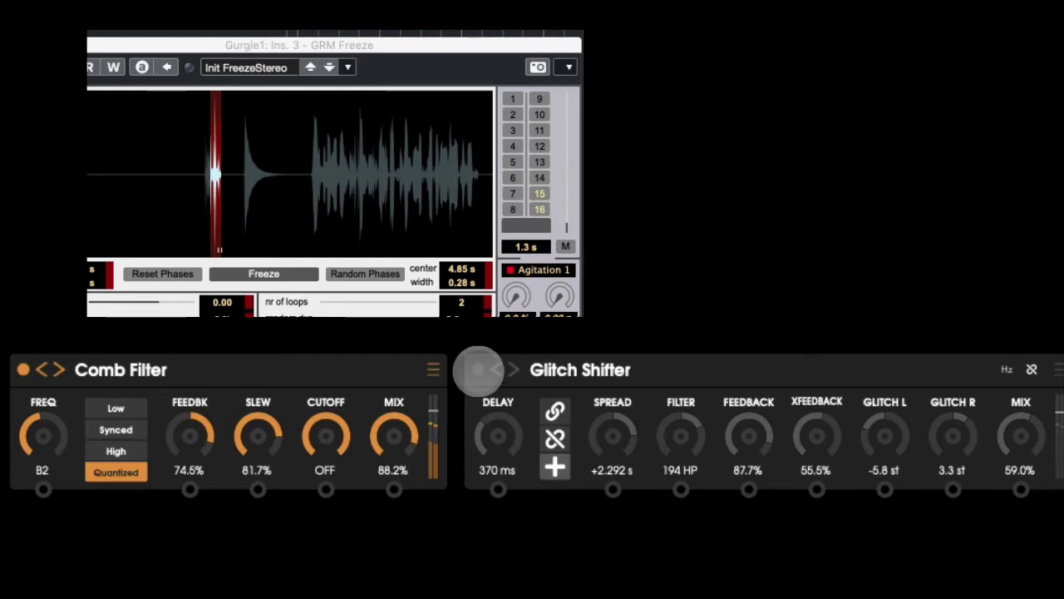
Step: Enable the Glitch Shifter with spread +171 ms, feedback 25.8%, XFeedback 0.0%, Glitch L 6.8 st and Glitch R -2.2 st
click(478, 369)
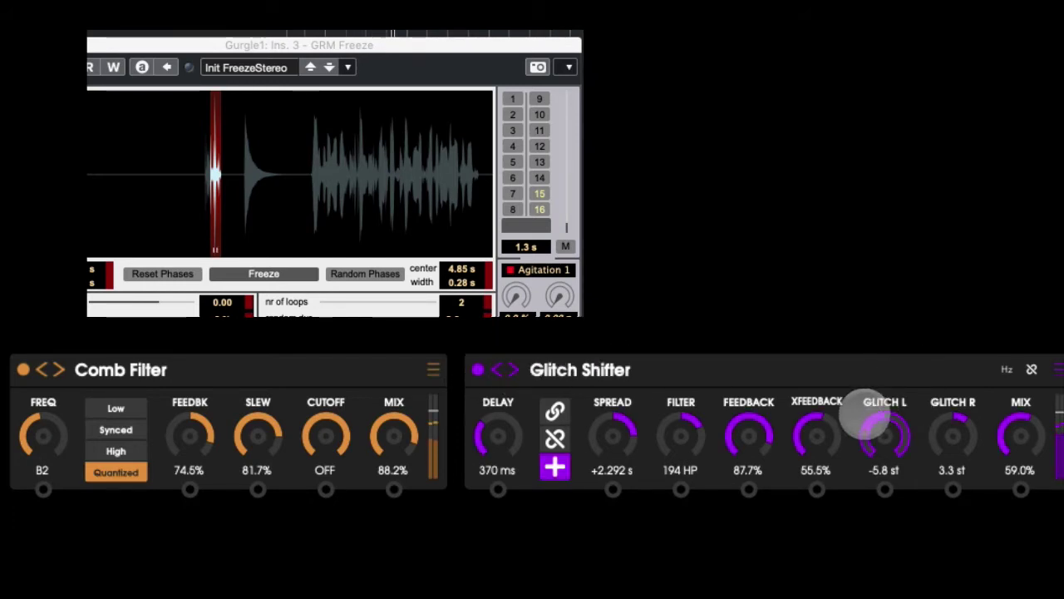
drag(796, 427, 807, 498)
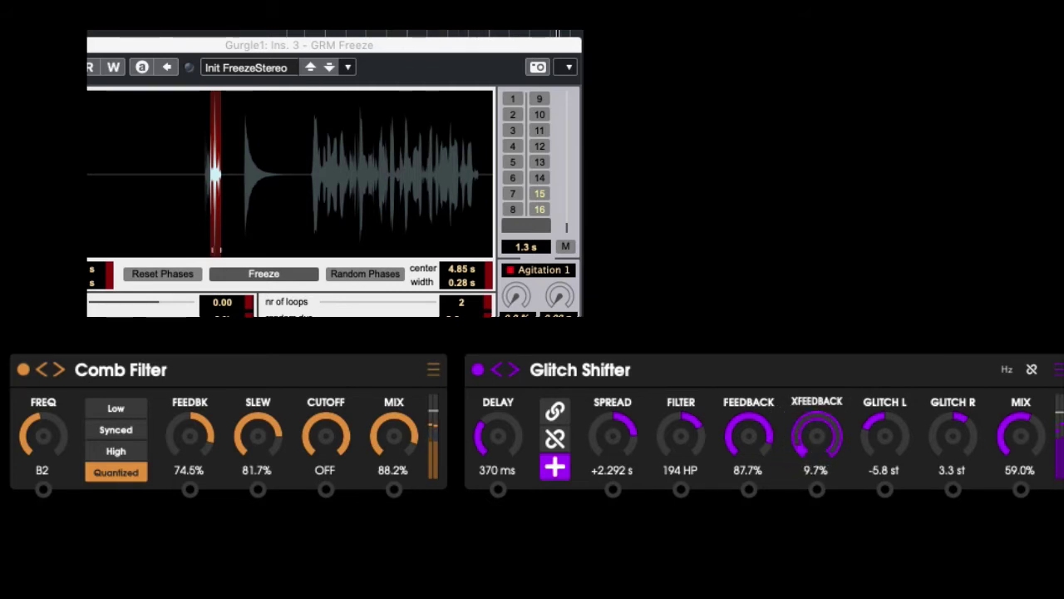
drag(774, 426, 777, 509)
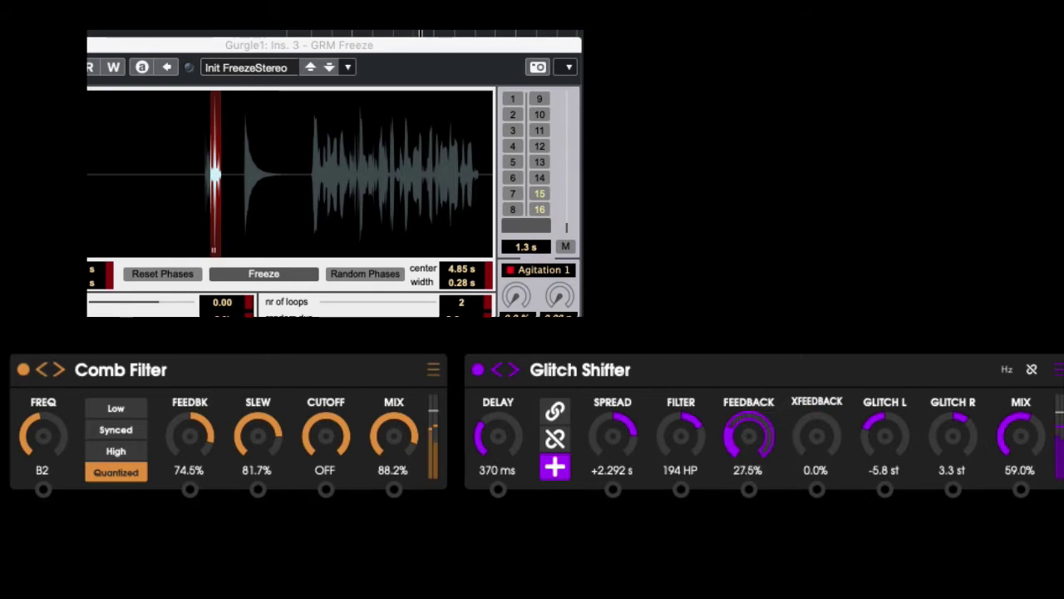
drag(623, 389, 624, 463)
drag(815, 438, 815, 438)
drag(872, 423, 1009, 351)
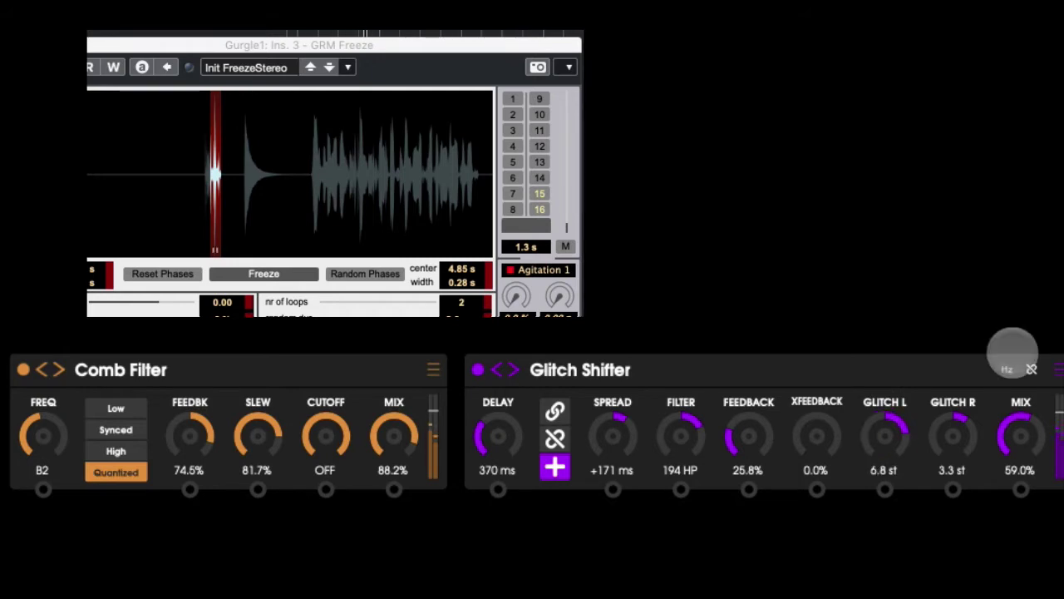
drag(958, 424, 951, 494)
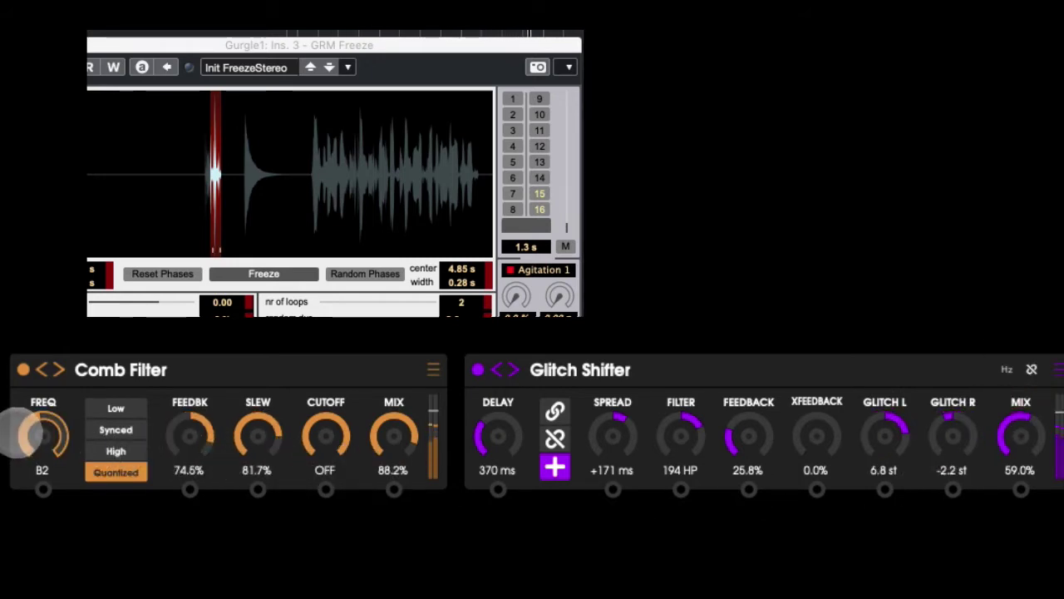
Step: Set the Comb Filter frequency to D#0 and the Glitch Shifter's Glitch L to -2.3 st, feedback to 76.1% and XFeedback to 83.1%
drag(30, 433, 41, 494)
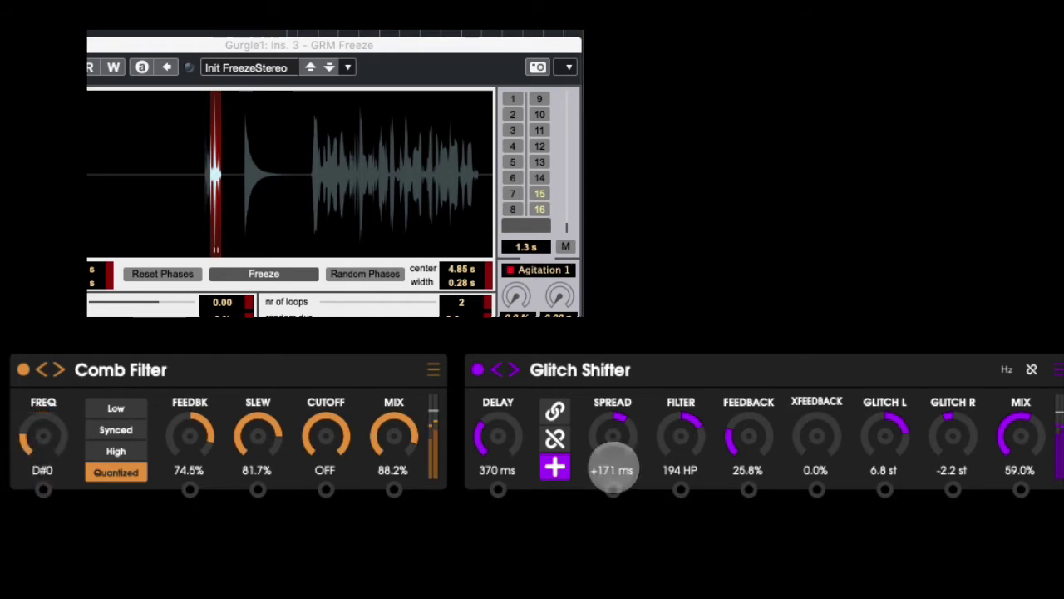
drag(881, 406, 884, 487)
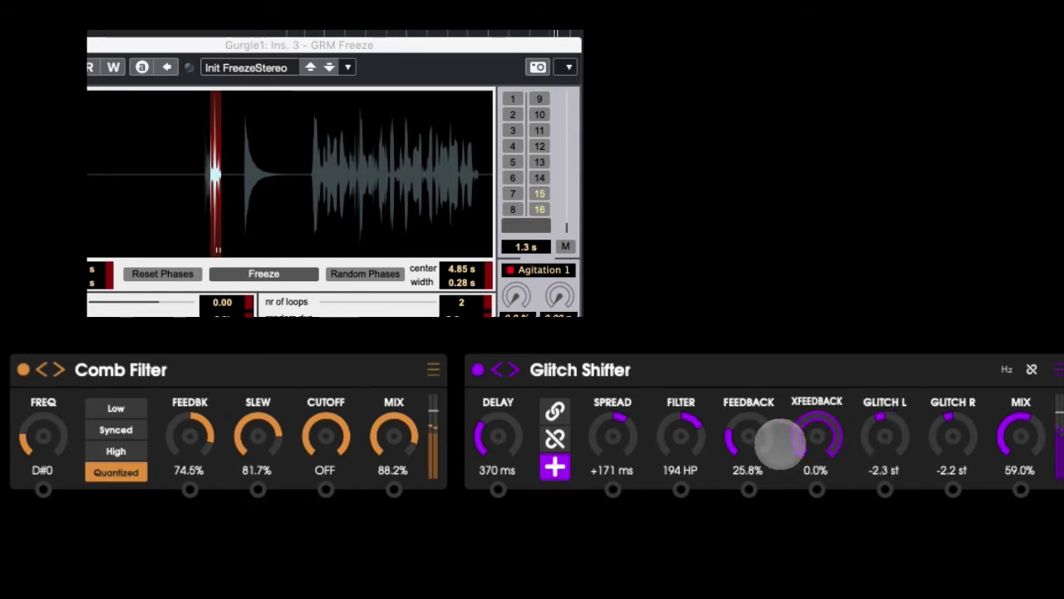
drag(749, 404, 739, 304)
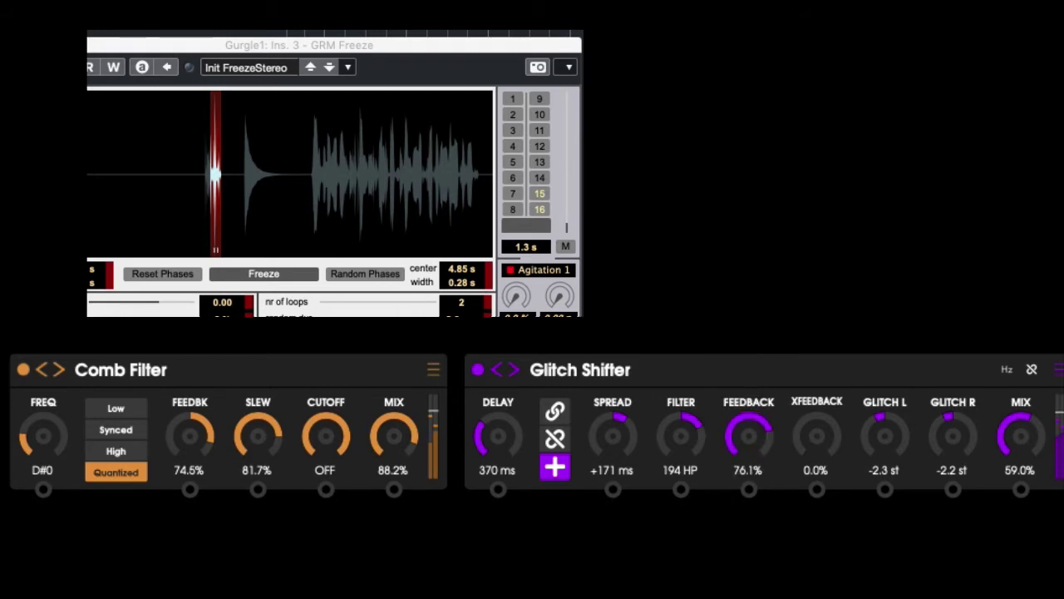
drag(804, 353, 799, 307)
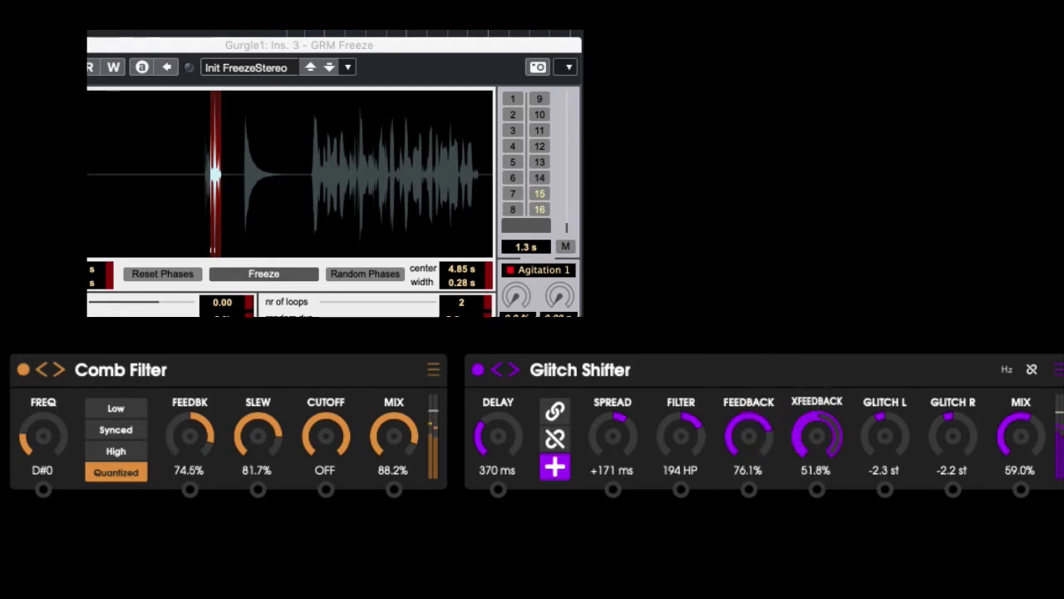
Step: Move the frozen loop to center 6.31 s, width 0.88 s, and set the Comb Filter to Low range, 4.10 Hz, feedback 54.0%, mix 55.3%
drag(245, 158, 259, 174)
drag(375, 392, 388, 497)
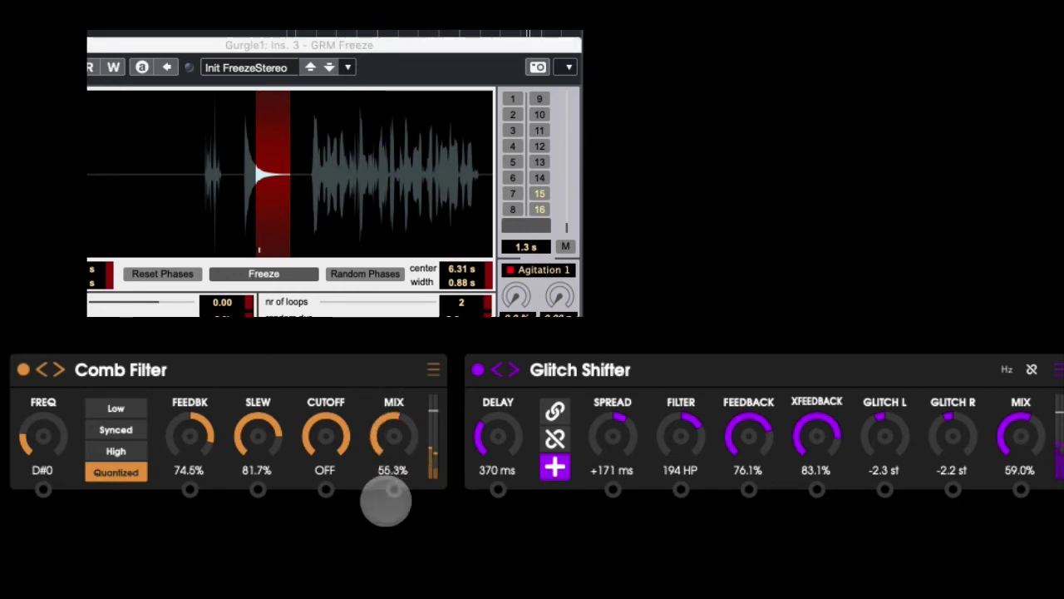
drag(191, 416, 105, 408)
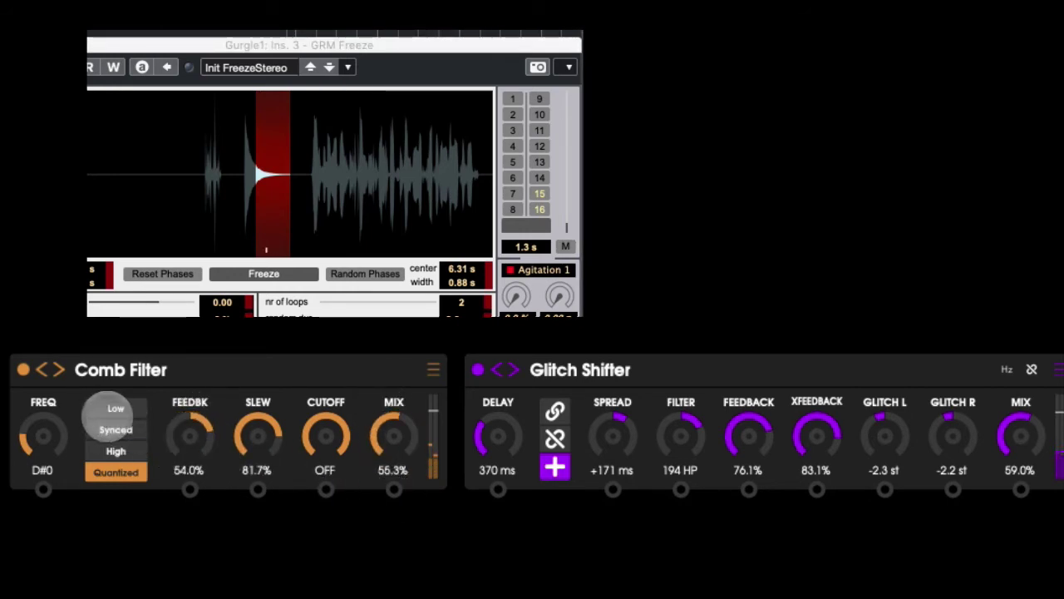
click(115, 408)
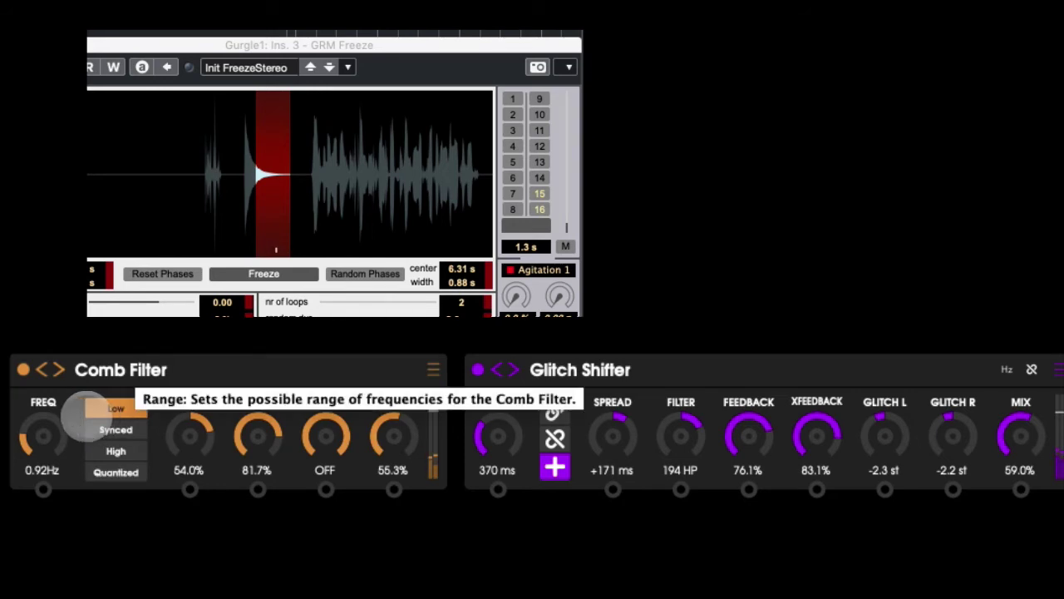
drag(29, 391, 142, 332)
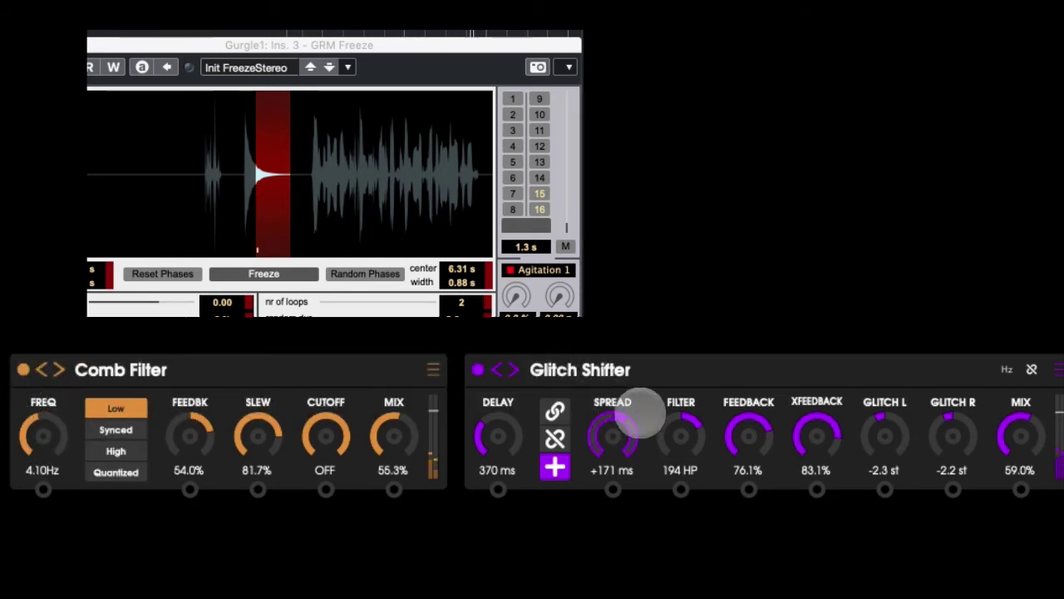
Step: Set the Glitch Shifter's filter to 15.1k LP, XFeedback to 59.7% and Glitch L to 3.5 st
drag(679, 416, 685, 487)
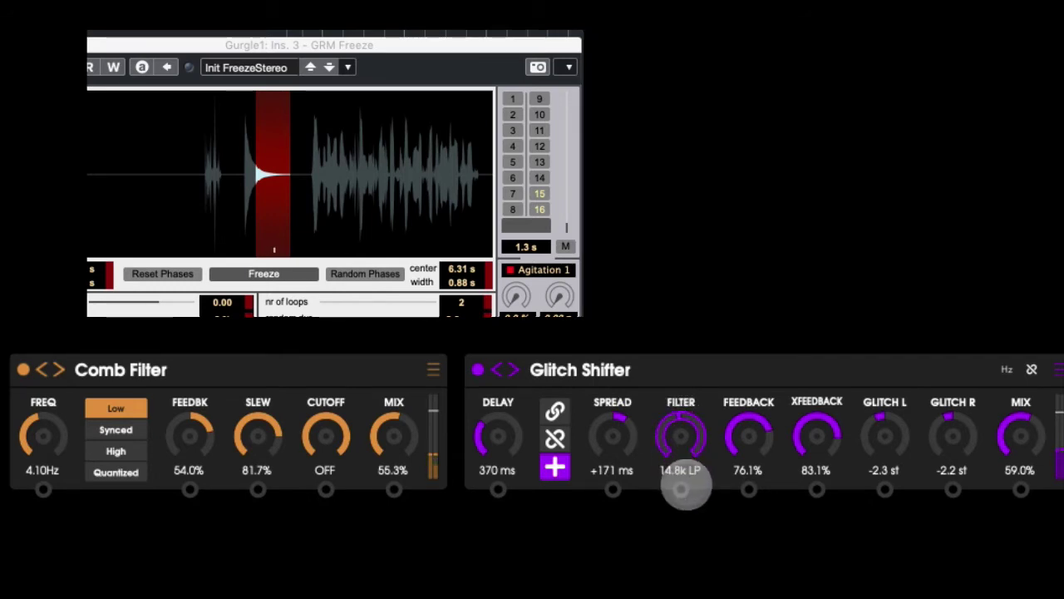
drag(804, 415, 807, 475)
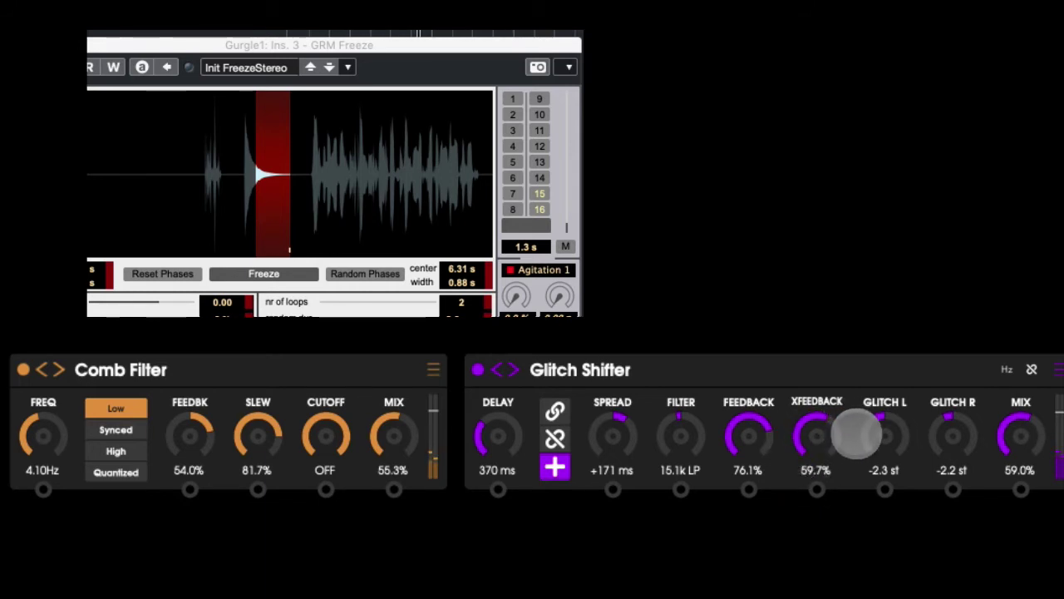
drag(870, 429, 875, 366)
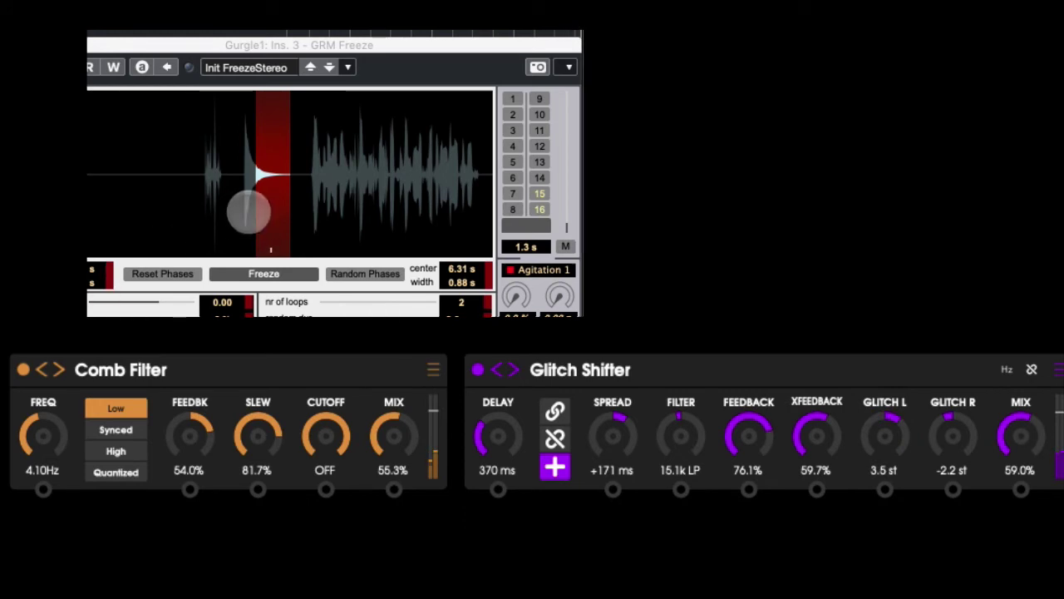
Step: Move and widen the frozen loop to center 5.41 s and width 1.23 s, covering the first two sounds
drag(274, 207, 250, 210)
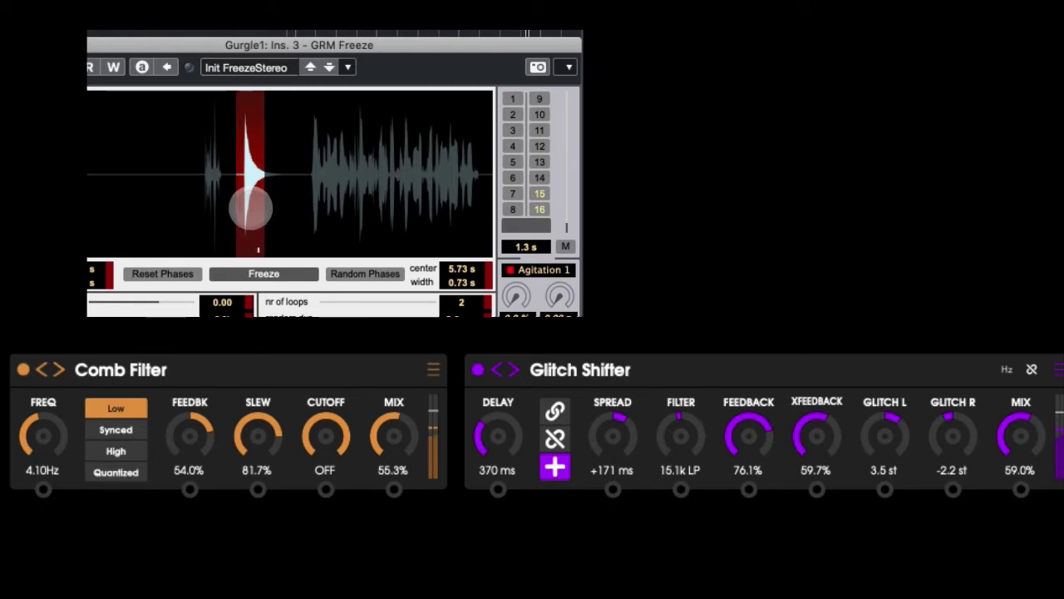
drag(250, 208, 239, 197)
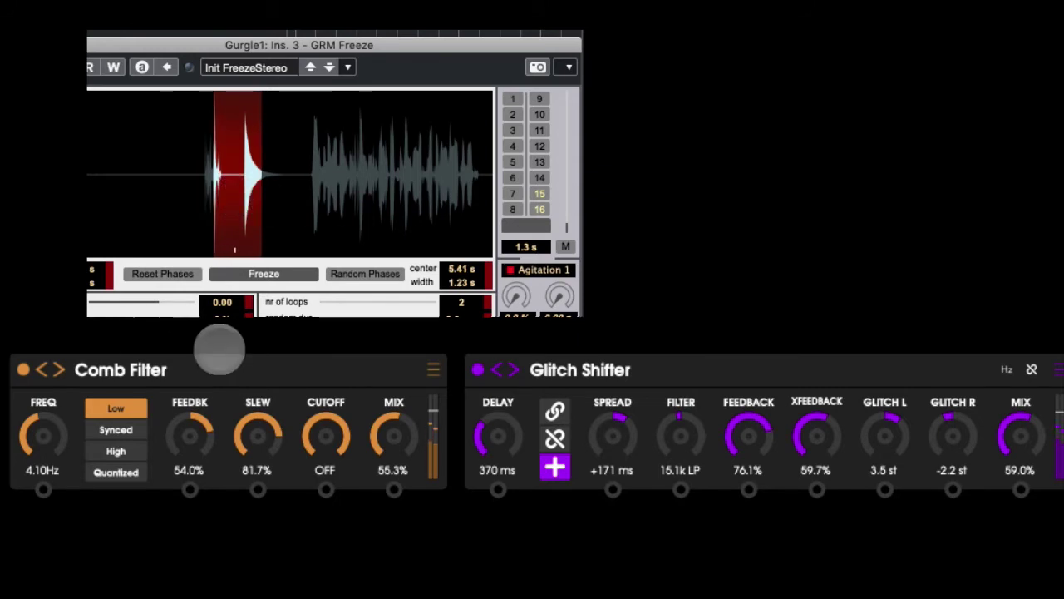
Step: Set the Glitch Shifter's delay to 2.955 s, spread to +3.120 s and filter to 701 HP
drag(499, 422, 490, 337)
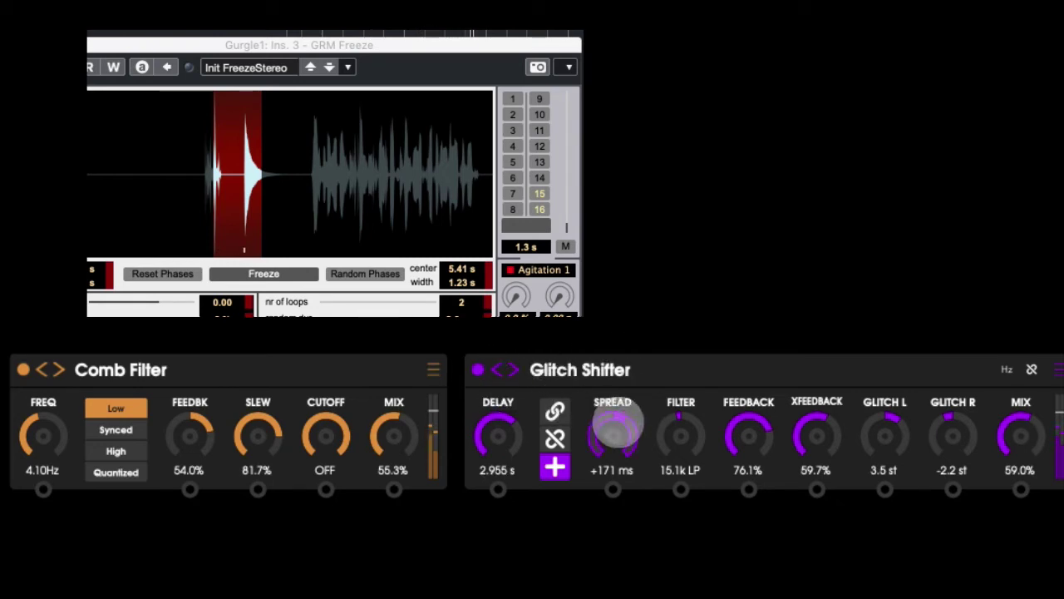
drag(613, 421, 674, 341)
drag(681, 434, 681, 420)
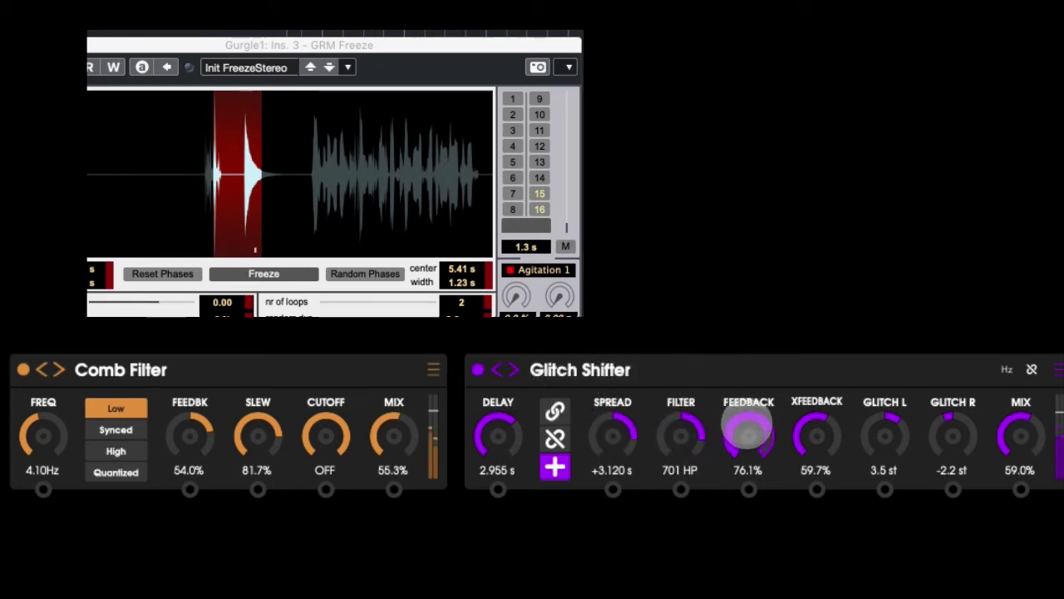
Step: Set the Glitch Shifter's feedback to 28.3%, XFeedback to 24.4%, Glitch L to -4.7 st and Glitch R to 2.9 st
drag(743, 391, 748, 507)
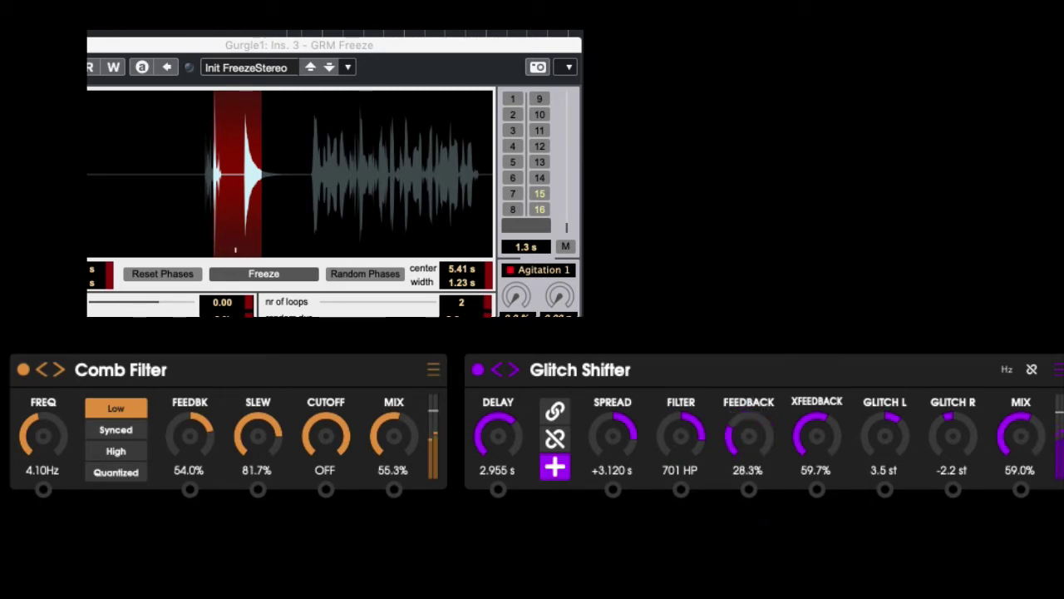
drag(808, 430, 818, 485)
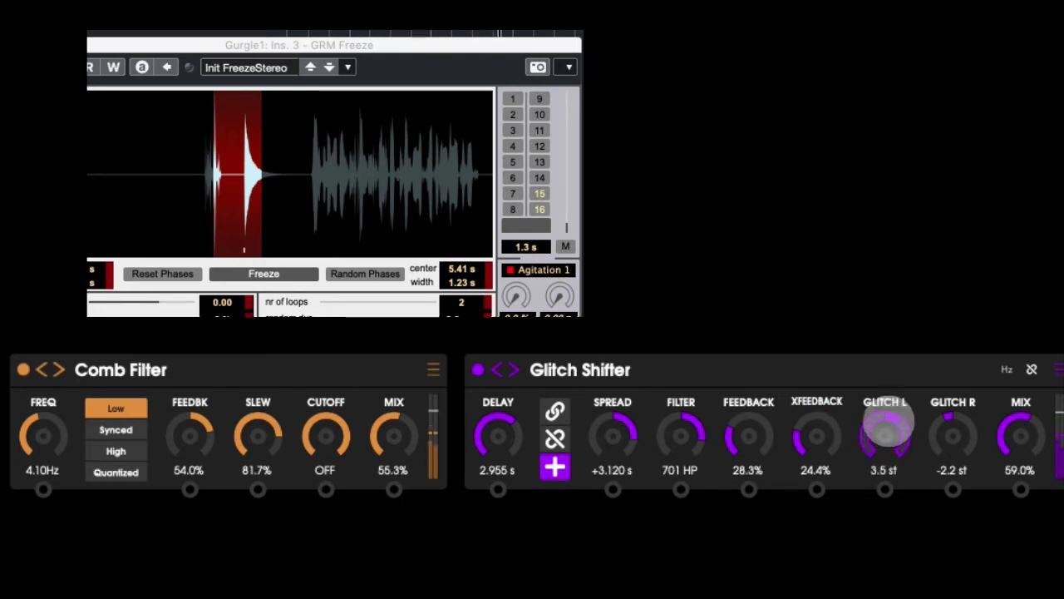
drag(886, 424, 885, 507)
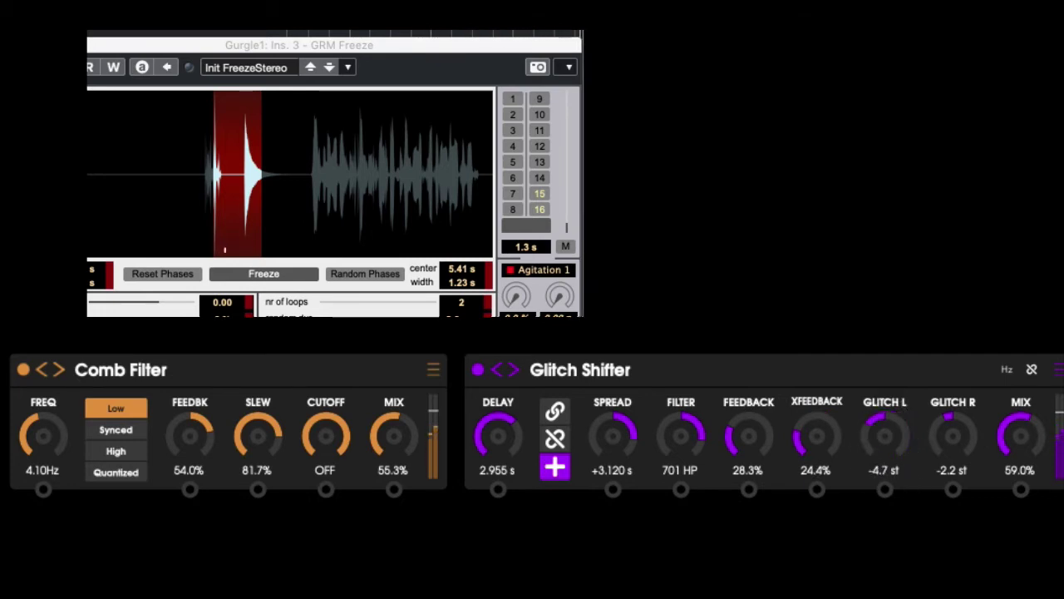
drag(951, 424, 950, 362)
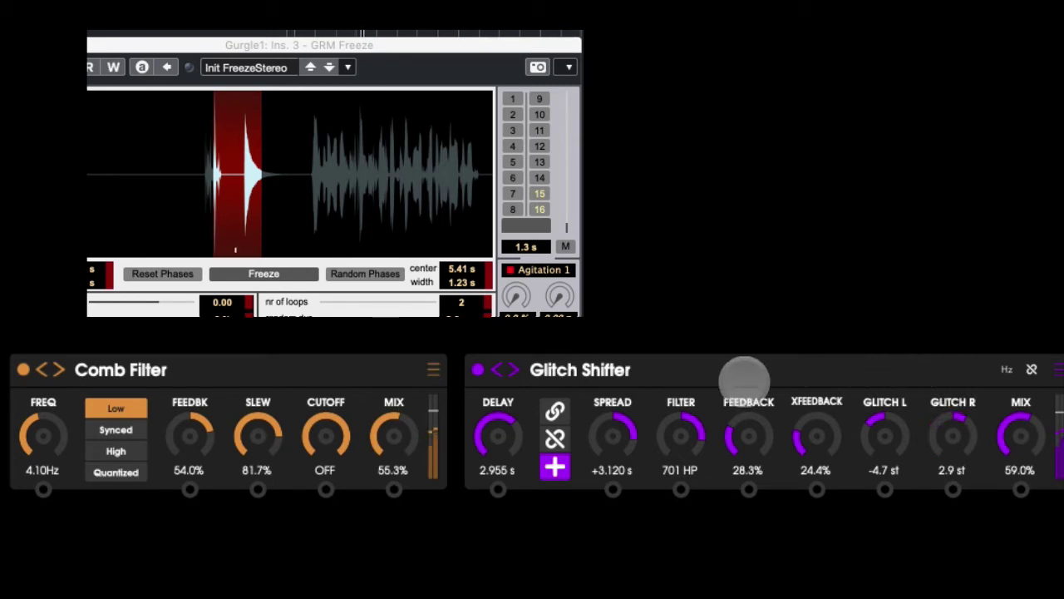
Step: Set the Comb Filter's mix to 75.7%, slew to 92.3% and feedback to 71.0%
drag(406, 411, 375, 355)
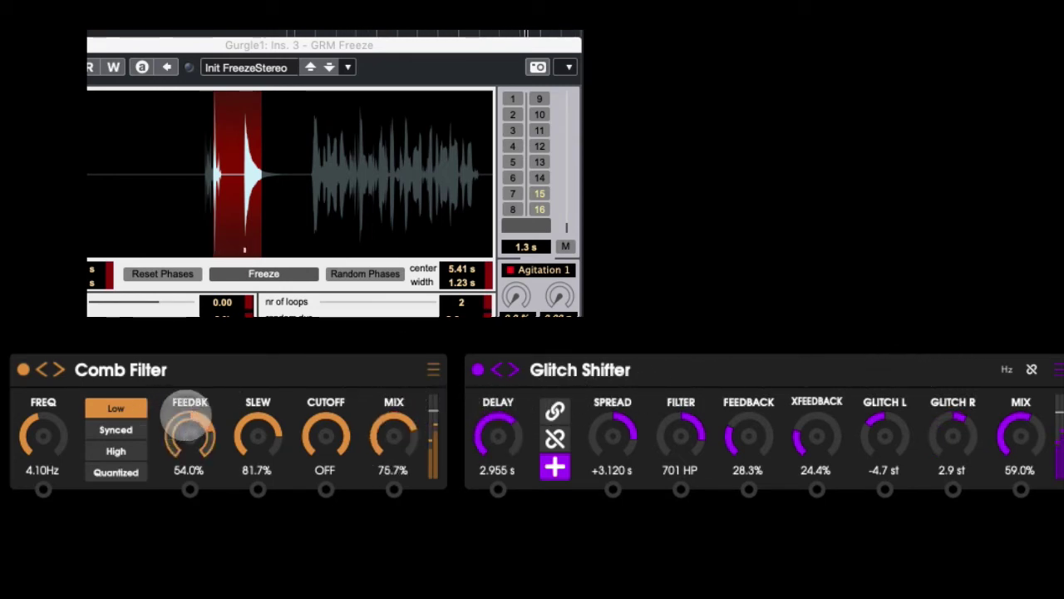
drag(189, 407, 209, 380)
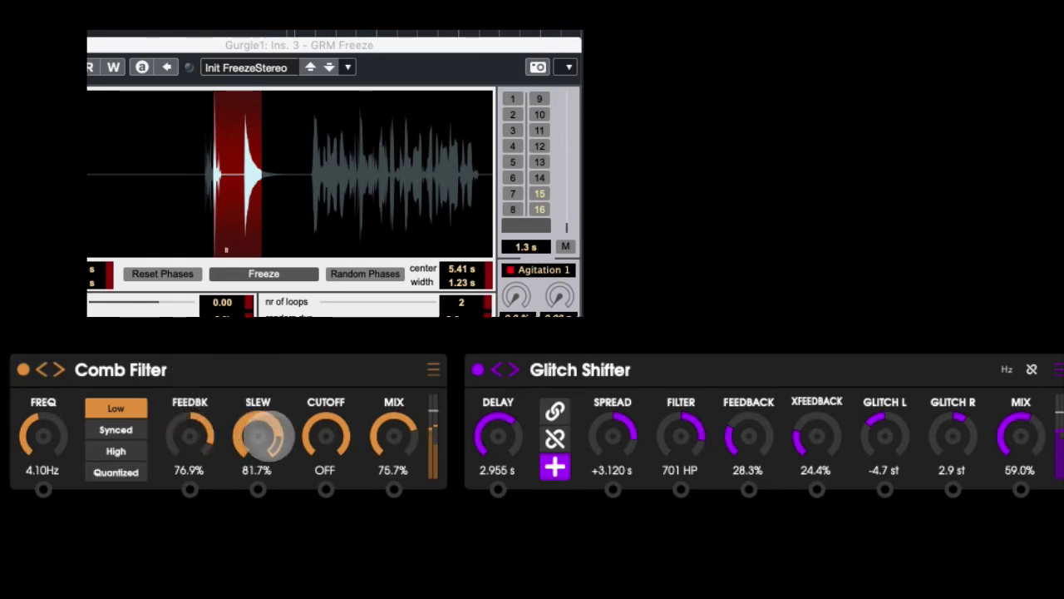
drag(257, 434, 269, 387)
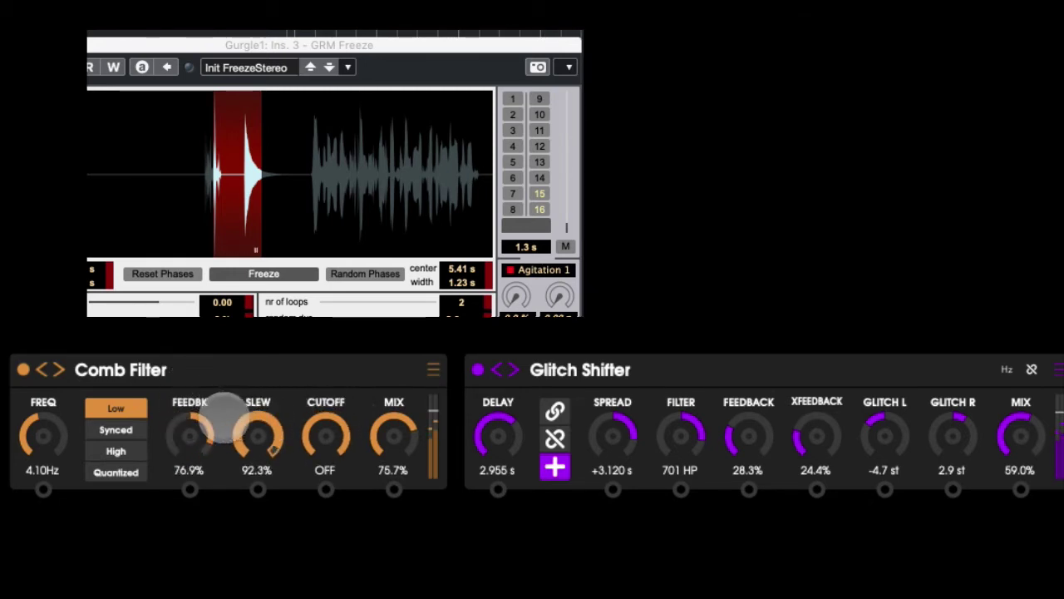
drag(204, 423, 191, 439)
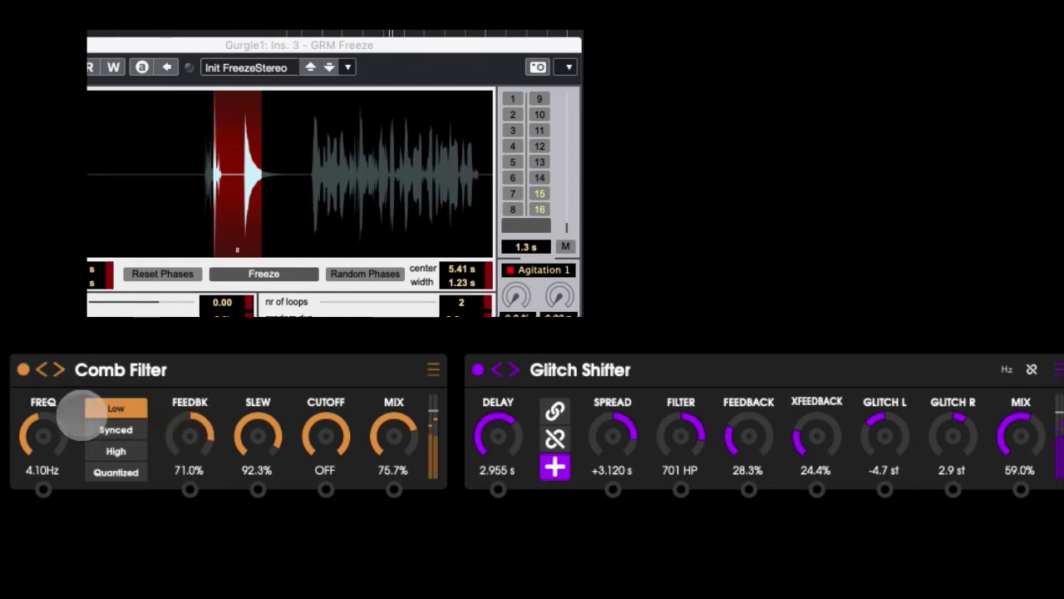
Step: Set the Comb Filter's frequency to 1.63 Hz and the Glitch Shifter's delay to 404 ms
drag(53, 414, 42, 345)
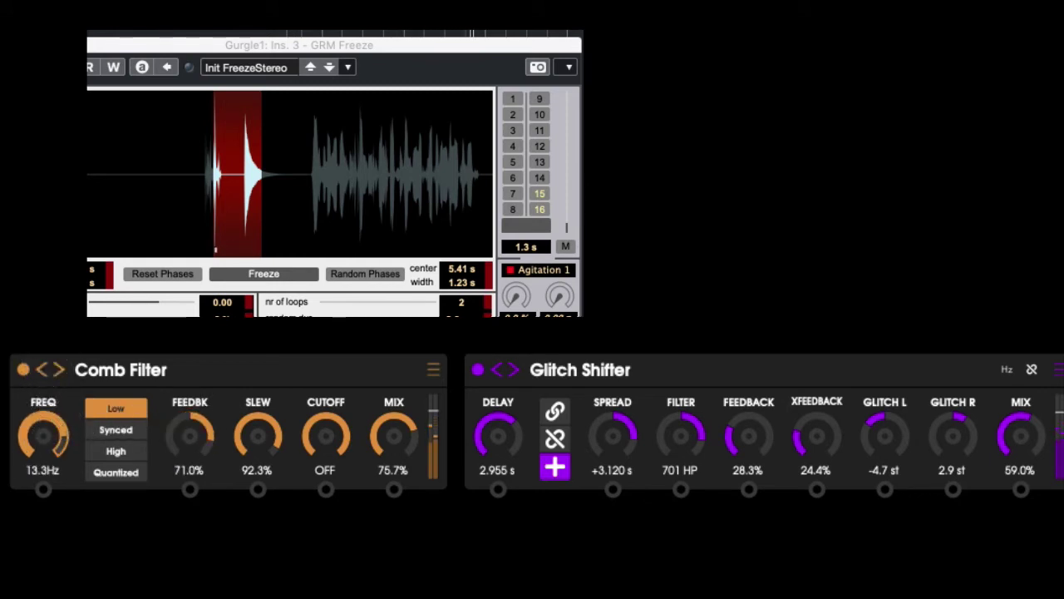
mouse_move(56, 443)
mouse_down()
mouse_move(67, 504)
mouse_move(79, 401)
mouse_move(75, 436)
mouse_up()
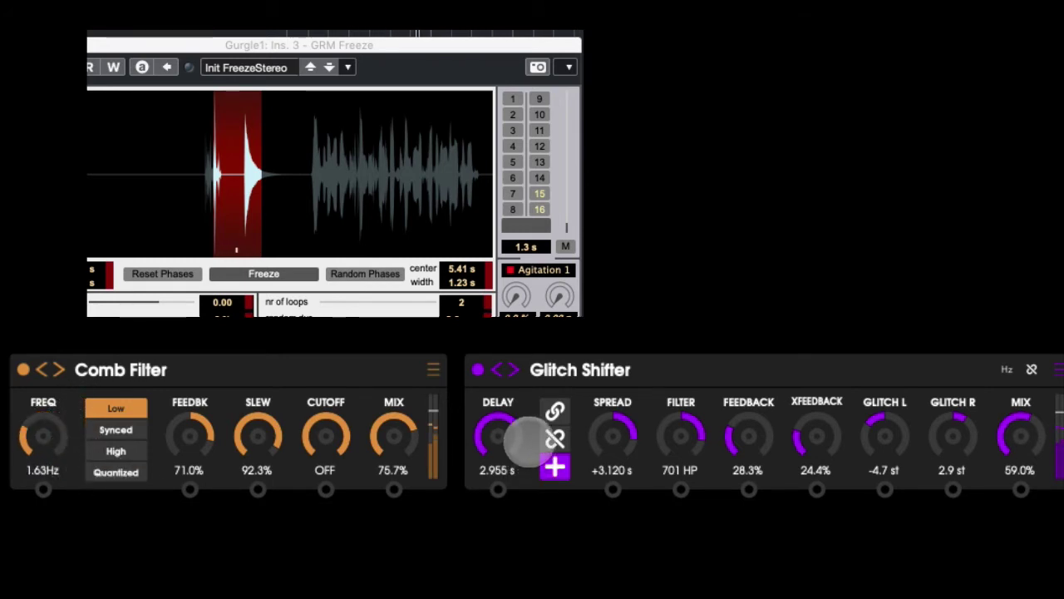
drag(501, 430, 506, 494)
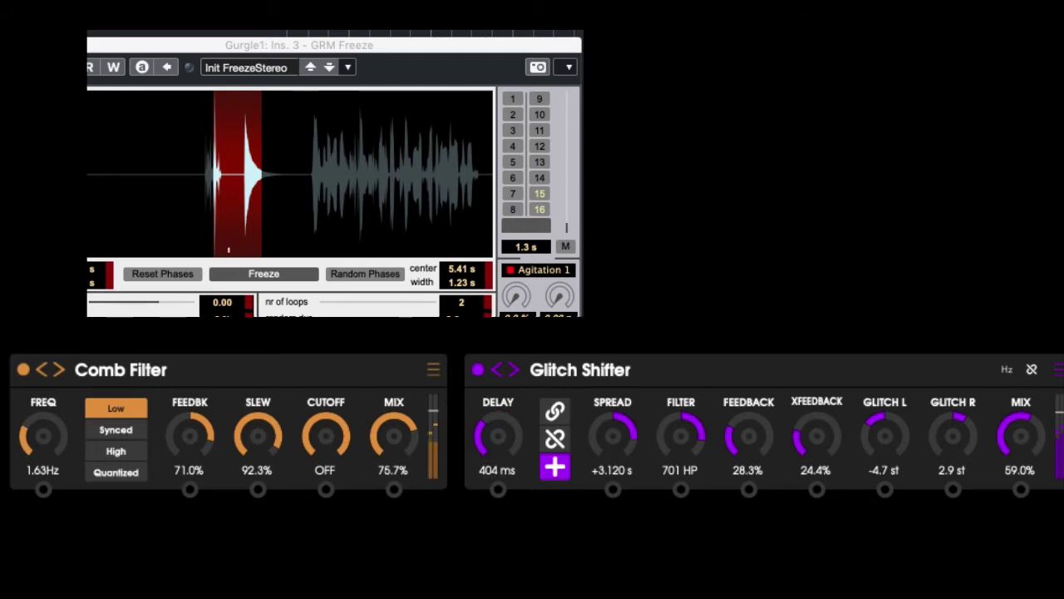
Step: Move the frozen loop into the dense final sound, at center 9.37 s with a width of 1.08 s
drag(229, 162, 332, 171)
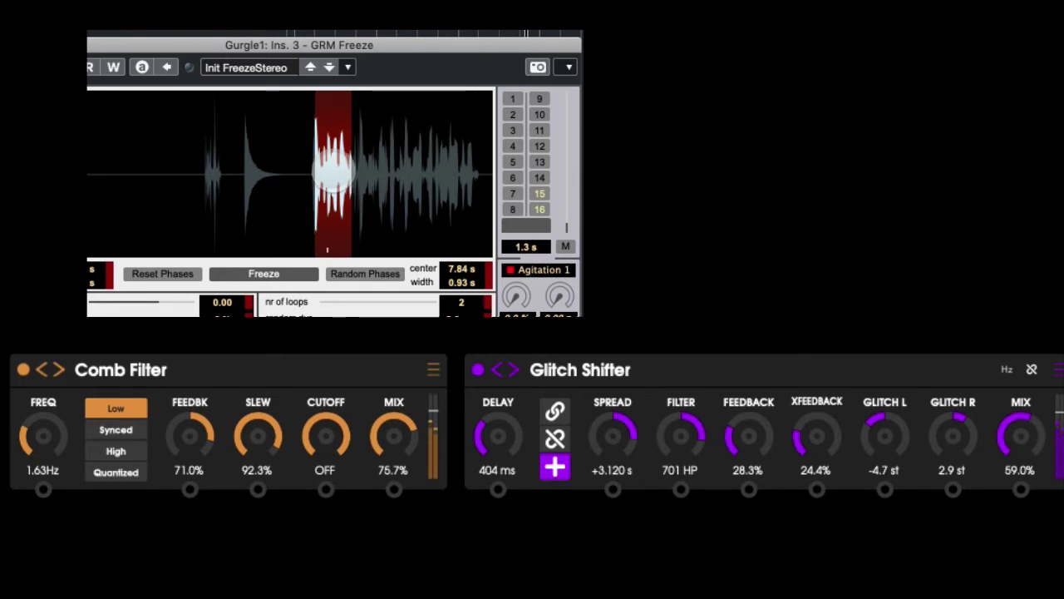
drag(332, 171, 394, 170)
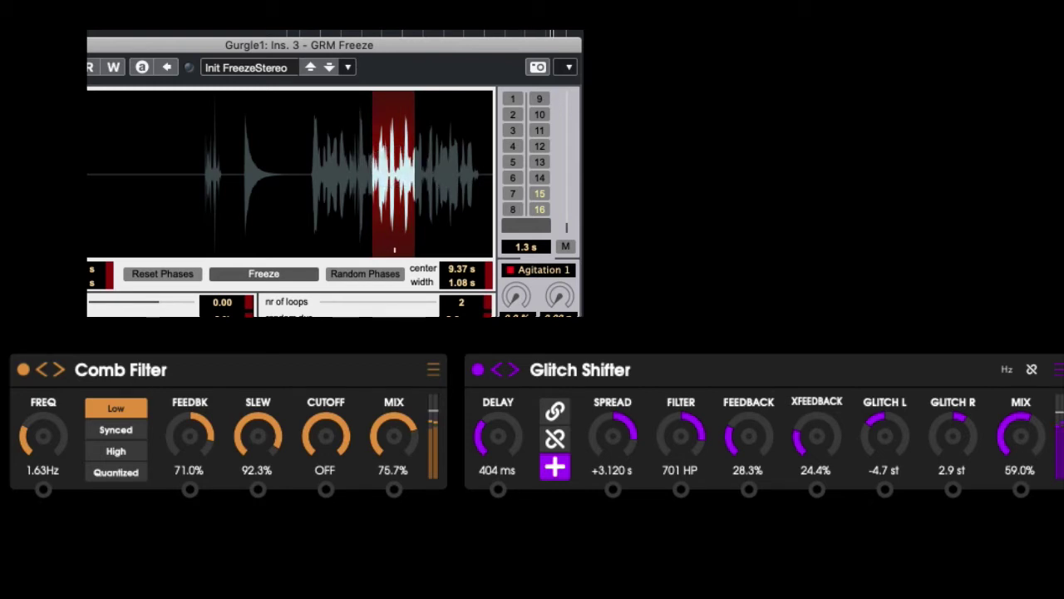
Step: Switch the Comb Filter's range to Quantized, with frequency A#2 and feedback 71.5%
drag(190, 421, 194, 391)
click(103, 470)
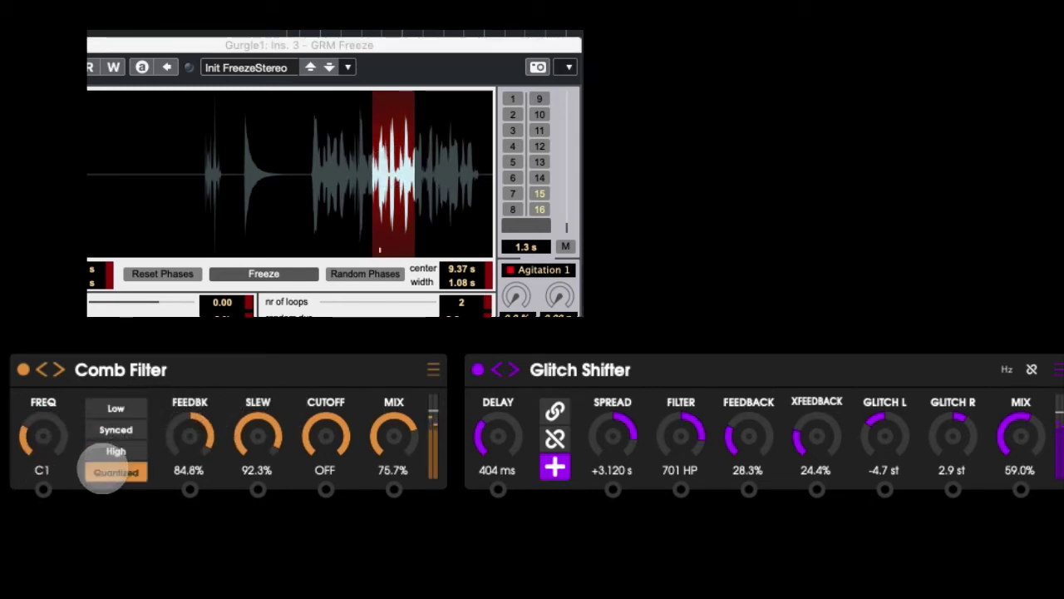
drag(51, 417, 54, 370)
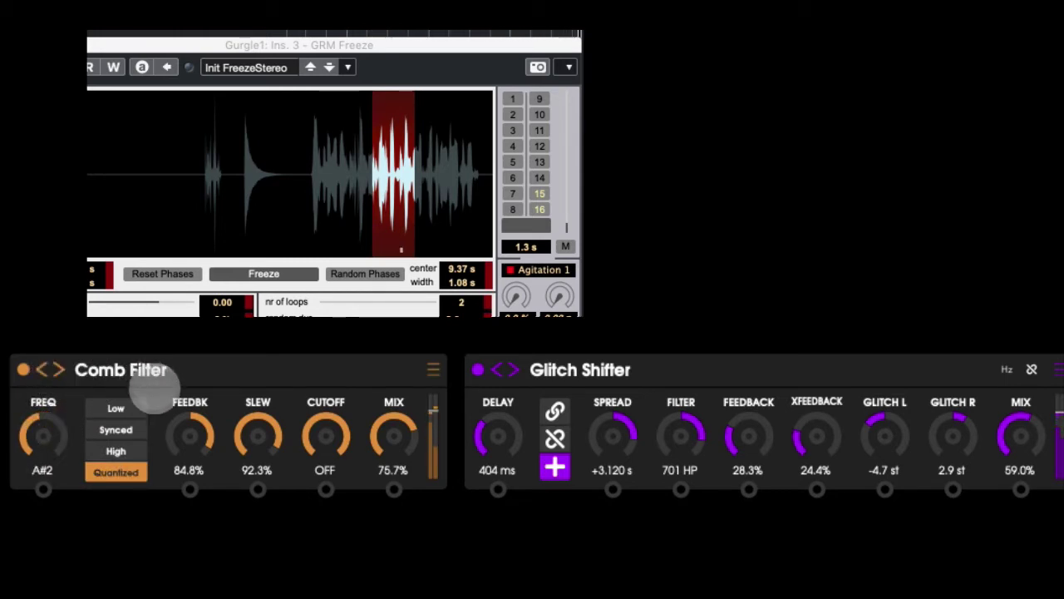
drag(178, 416, 185, 434)
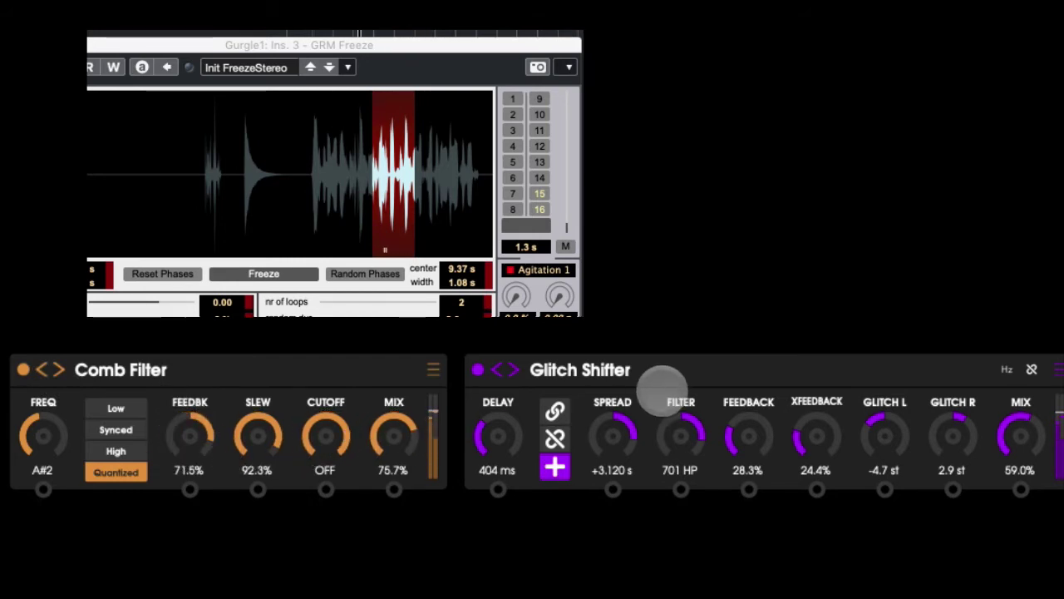
Step: Set the Glitch Shifter's spread to +308 ms, XFeedback to 65.3% and Glitch L to 2.2 st
drag(623, 418, 632, 479)
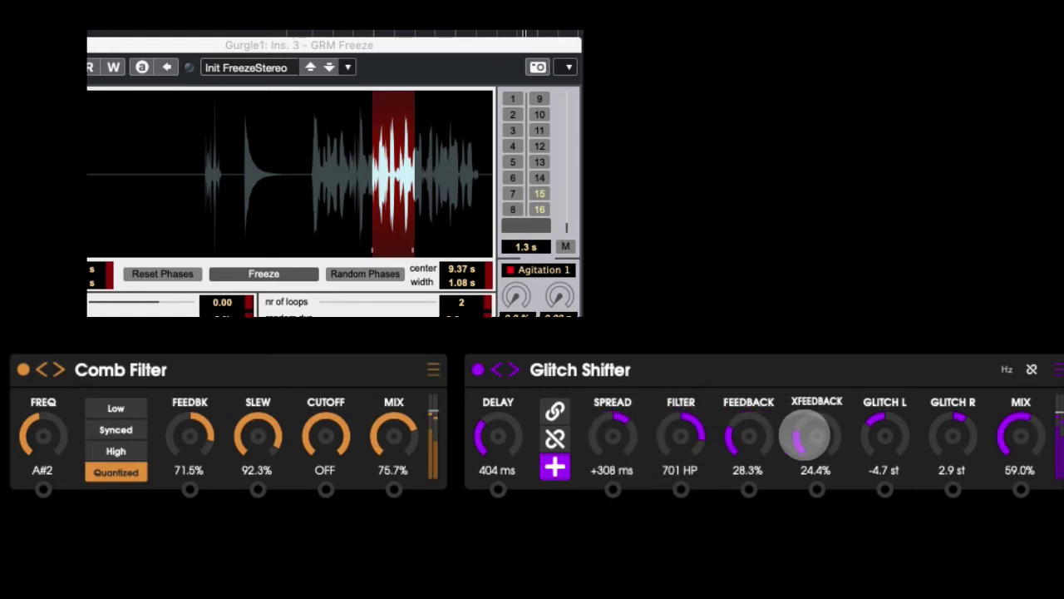
drag(810, 431, 812, 344)
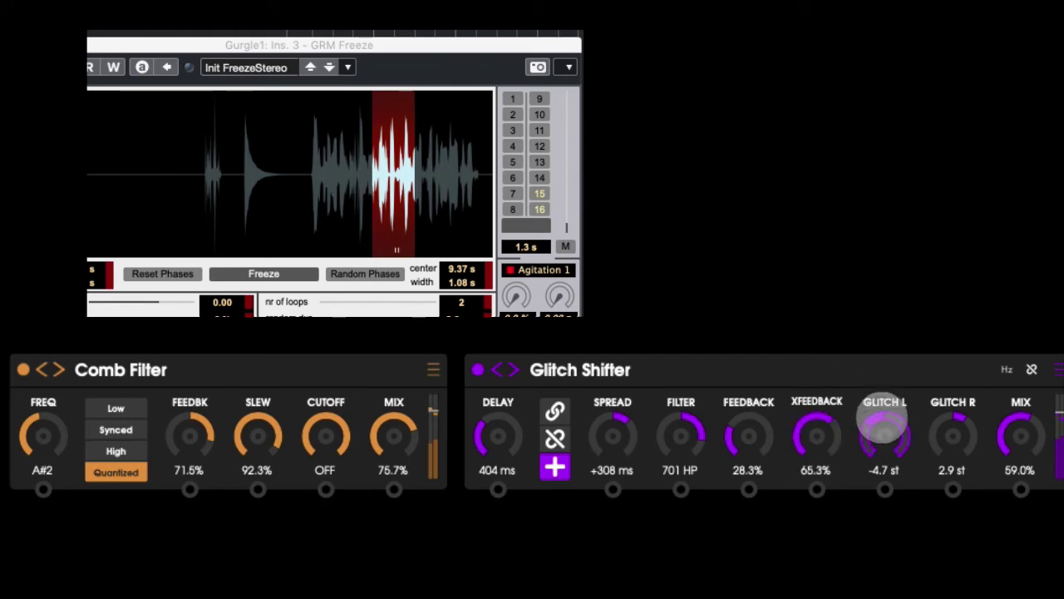
drag(884, 399, 877, 371)
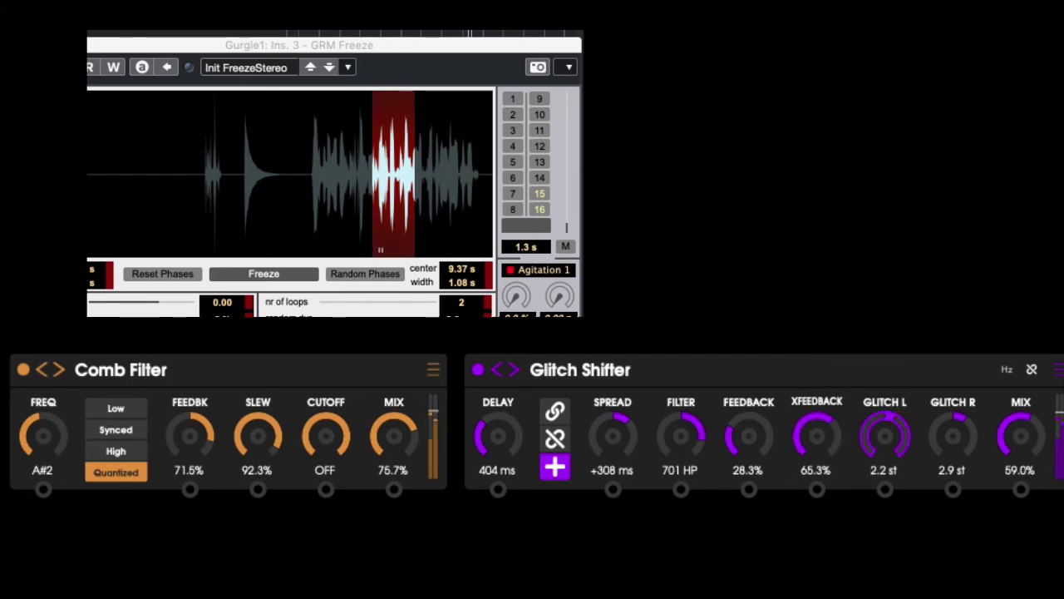
Step: Set the Glitch Shifter's Glitch R to -1.8 st, filter to 33 HP and feedback to 76.6%
drag(948, 407, 951, 475)
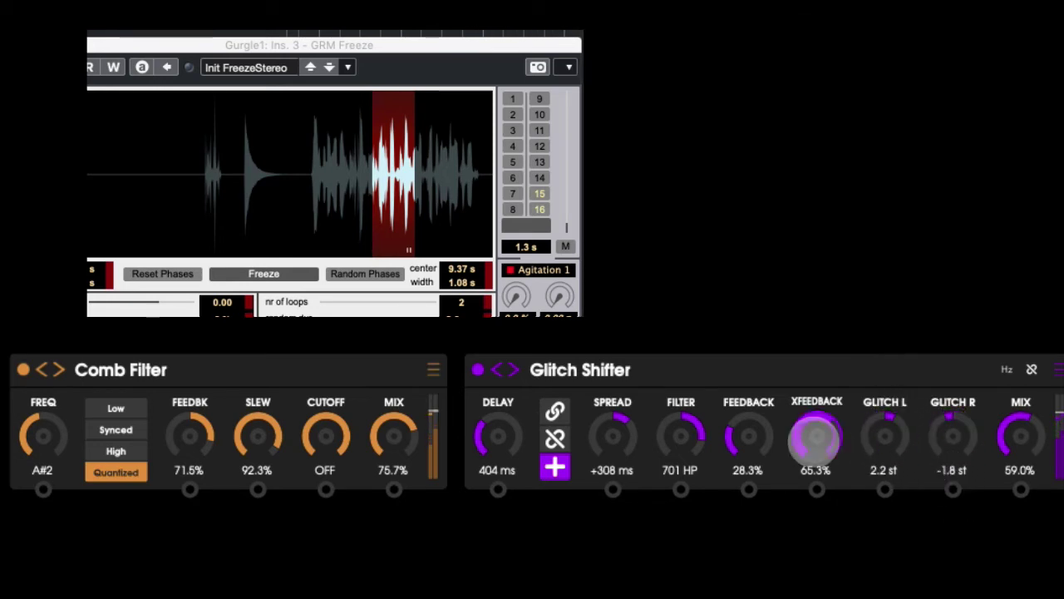
drag(706, 421, 697, 489)
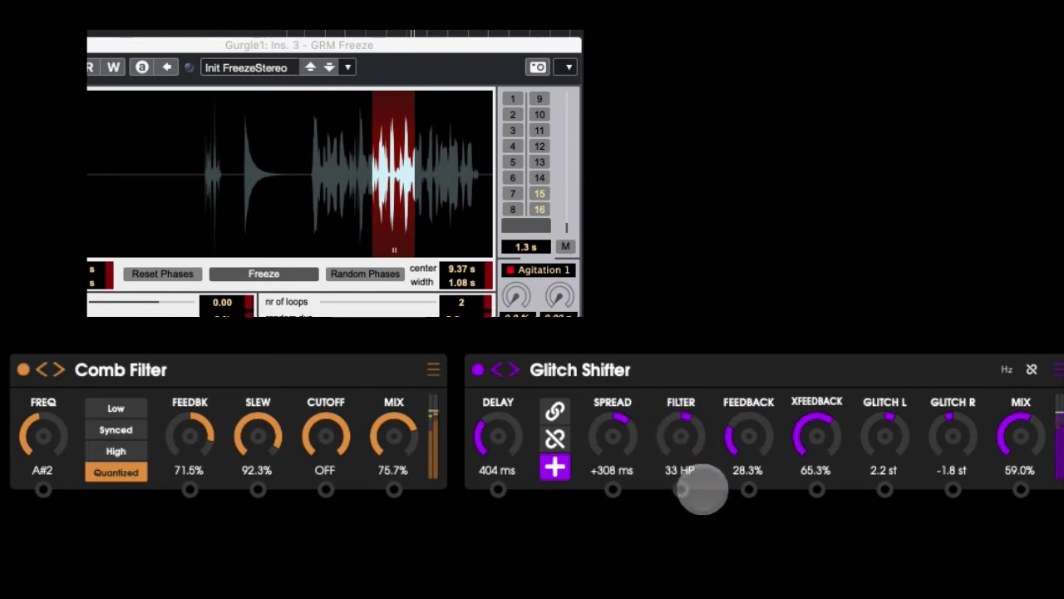
drag(723, 439, 737, 345)
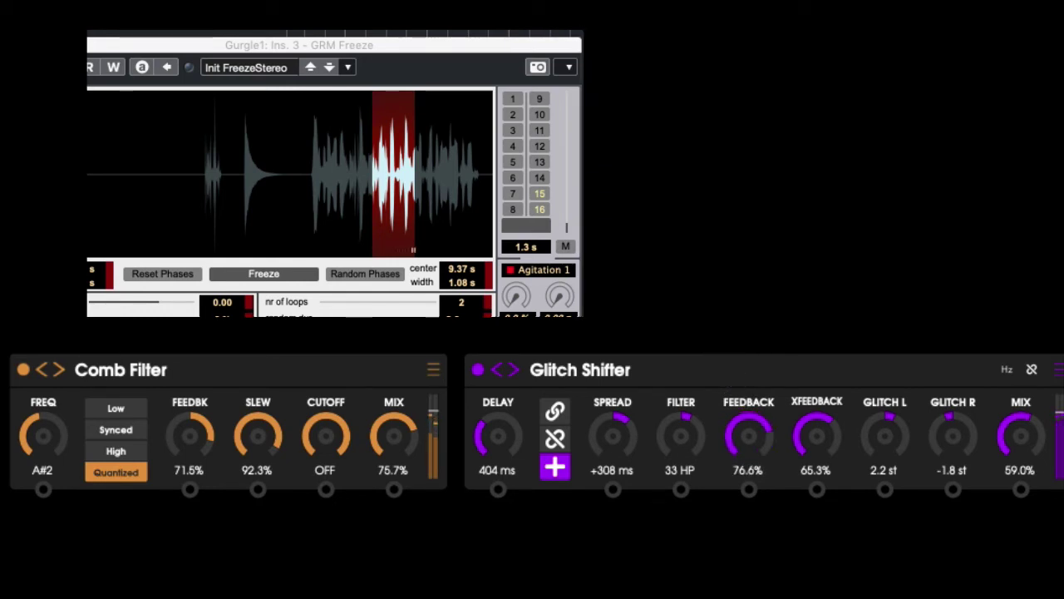
Step: Set the frozen loop to center 7.31 s, width 2.78 s, and the Comb Filter to frequency B5, cutoff 12.2 kHz and mix 55.2%
drag(367, 218, 313, 173)
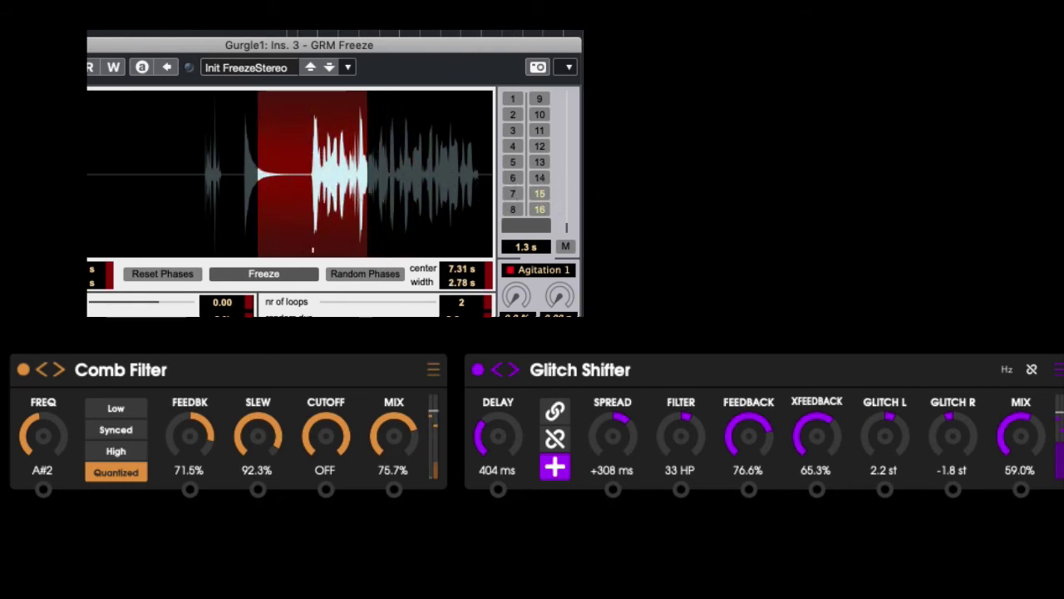
drag(29, 416, 42, 343)
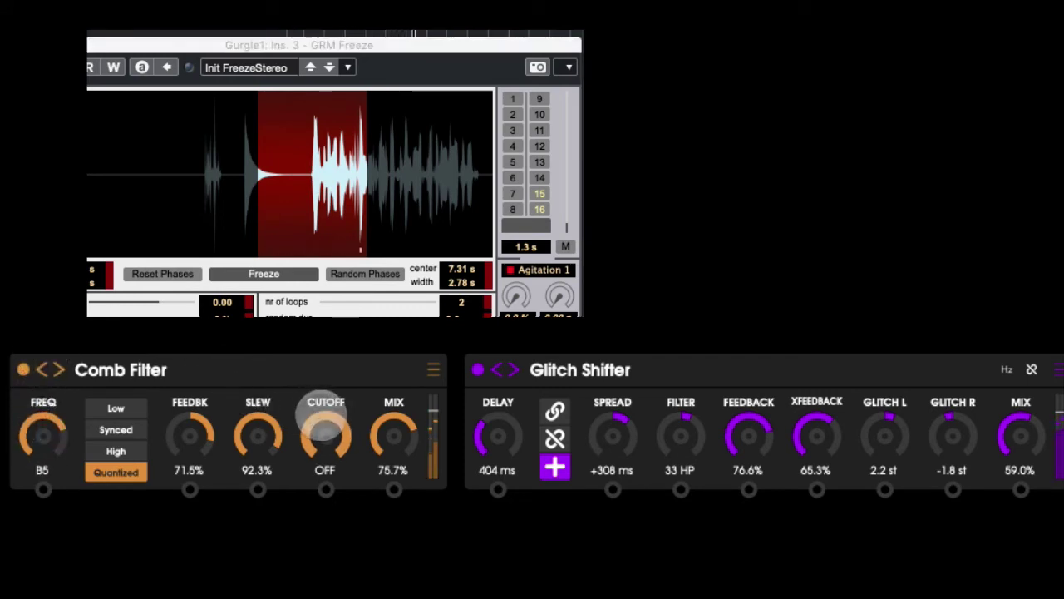
drag(325, 415, 394, 489)
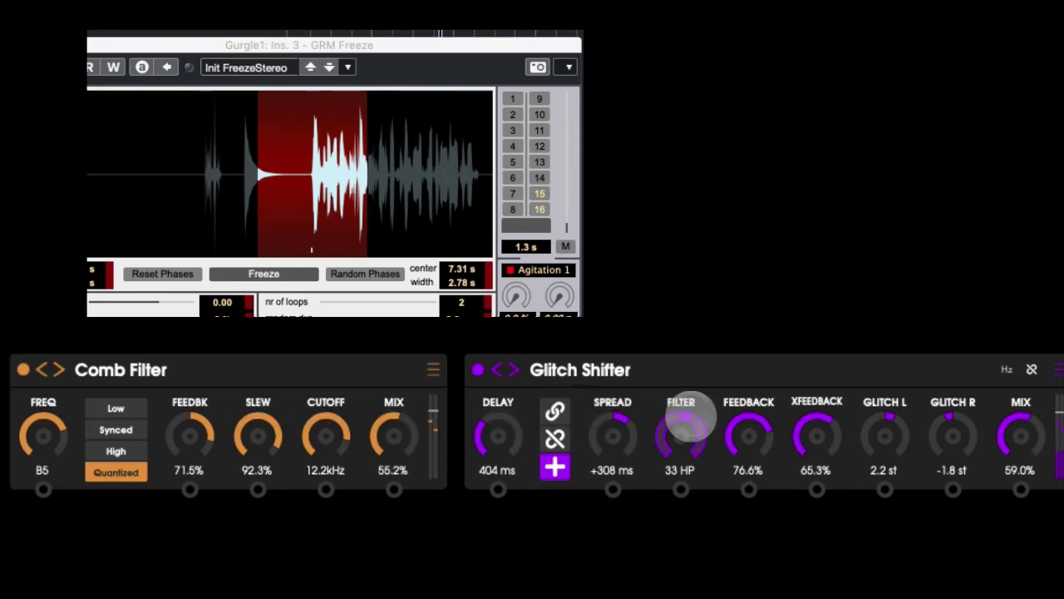
Step: Raise the Glitch Shifter's feedback to 99.6% and XFeedback to 85.9%, and lower its mix to 15.8%
drag(737, 404, 703, 356)
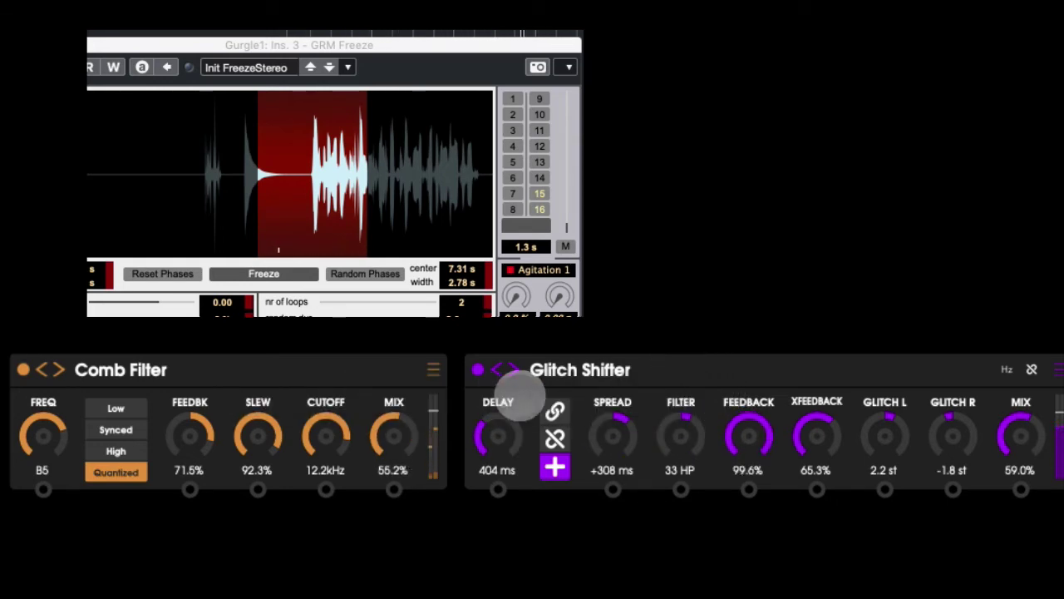
drag(823, 429, 831, 375)
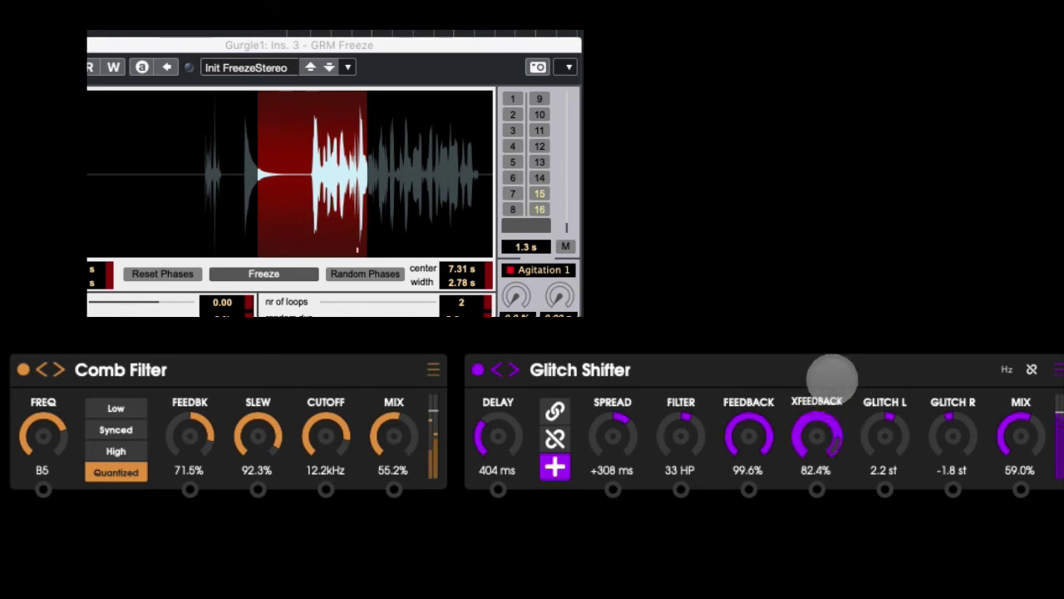
drag(1027, 427, 983, 507)
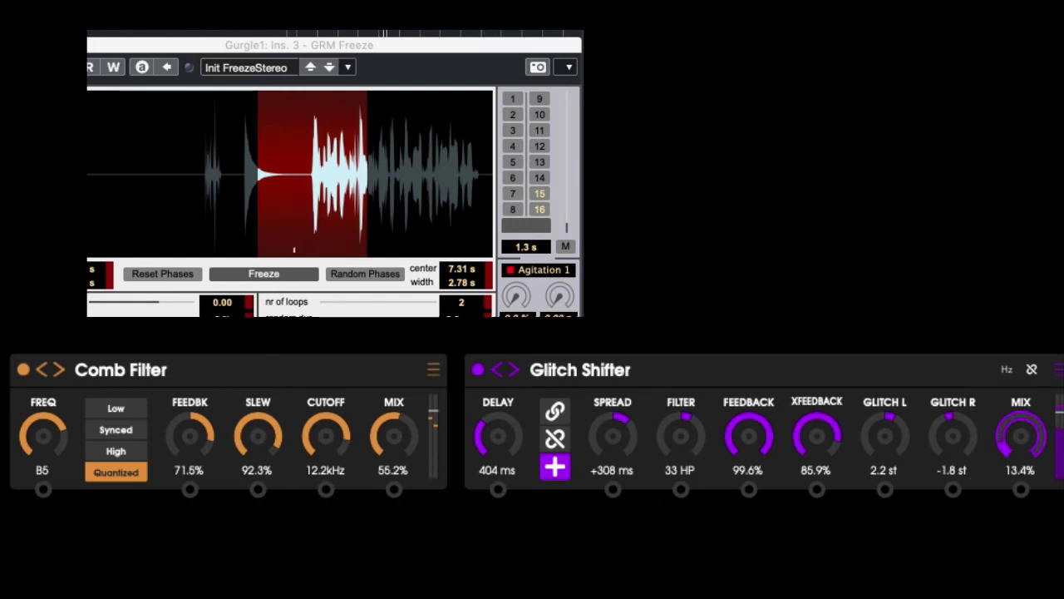
Step: Lower the Glitch Shifter's XFeedback to 35.0% and its feedback to 32.4%
drag(820, 423, 816, 532)
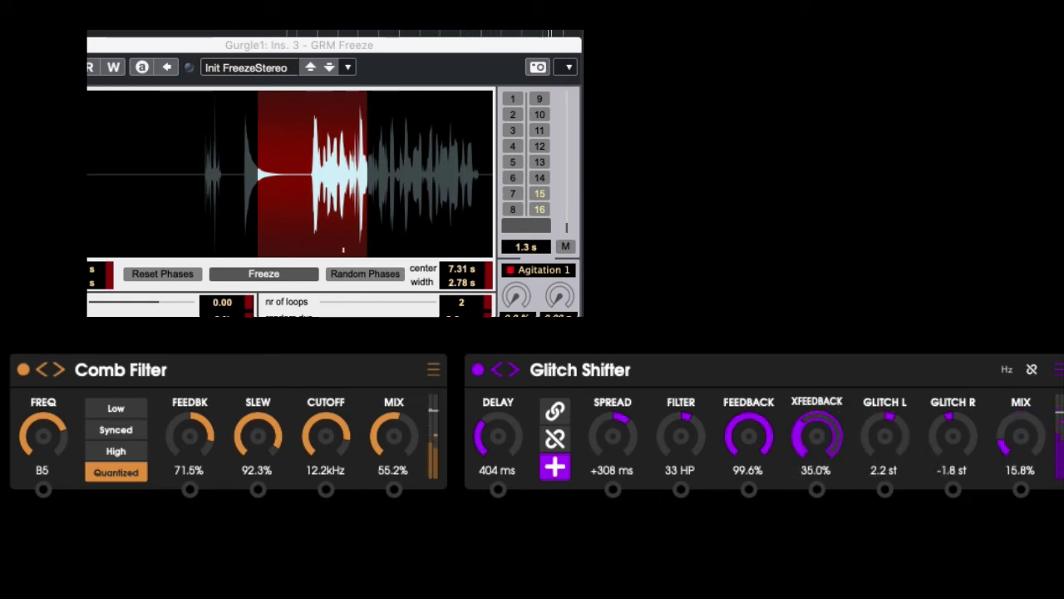
drag(751, 434, 748, 465)
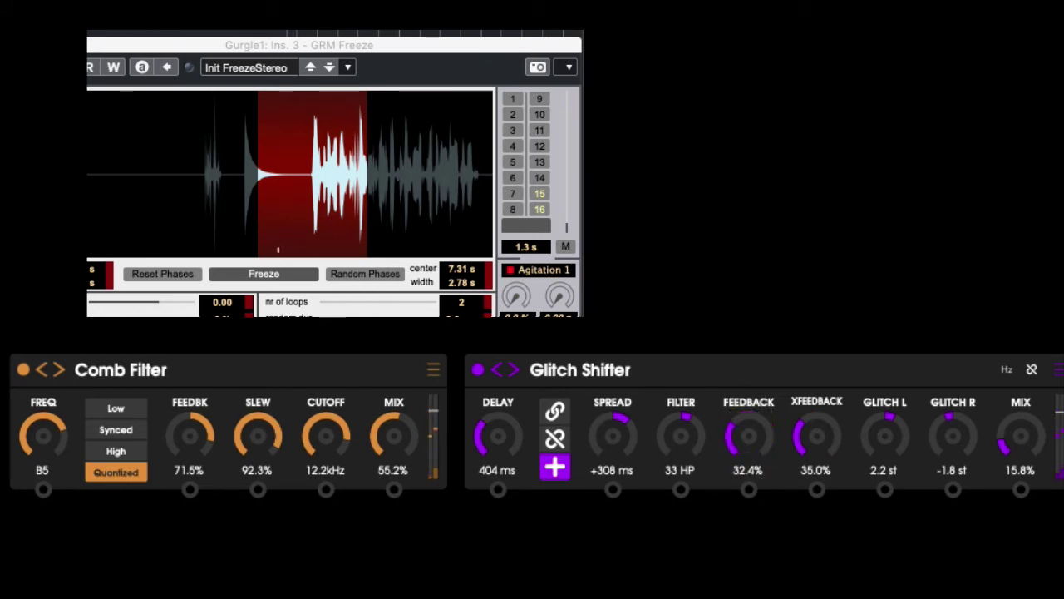
Step: Move the frozen loop to center 5.61 s and width 2.03 s, and set the Comb Filter to the Low range at 3.26 Hz
drag(475, 158, 244, 158)
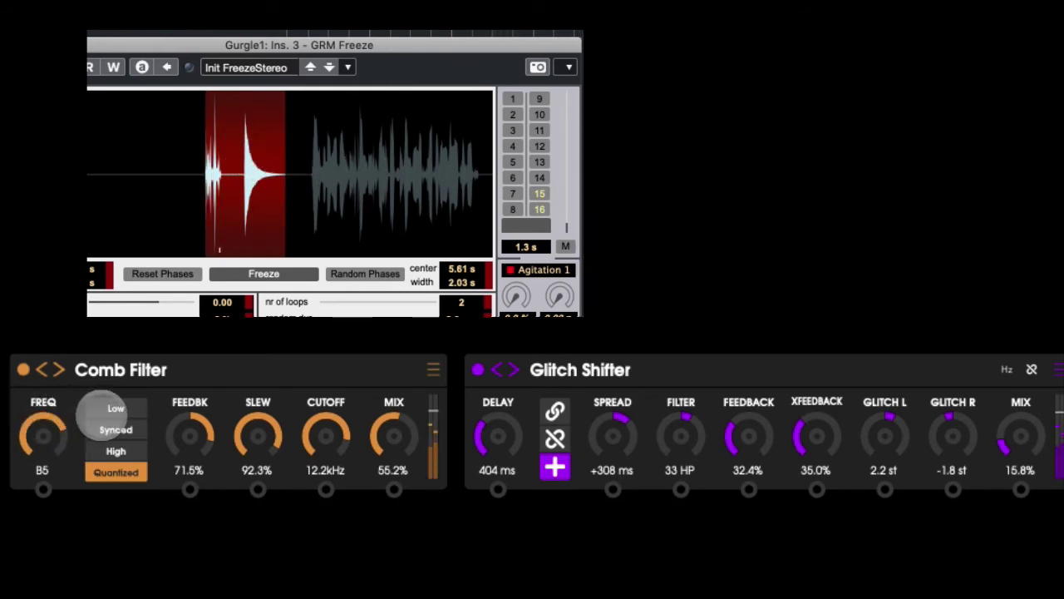
click(111, 408)
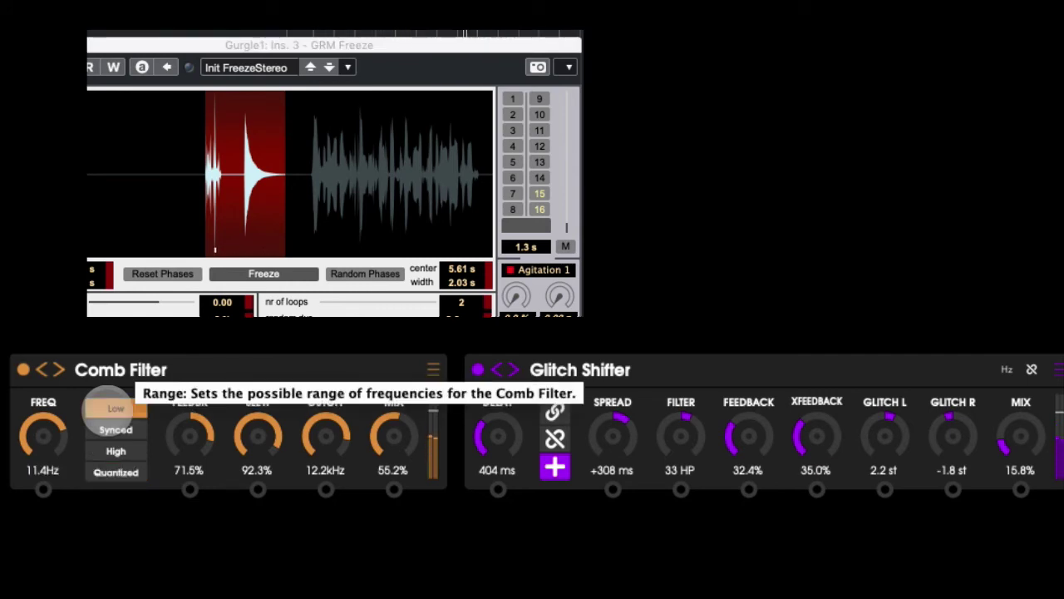
drag(51, 409, 49, 439)
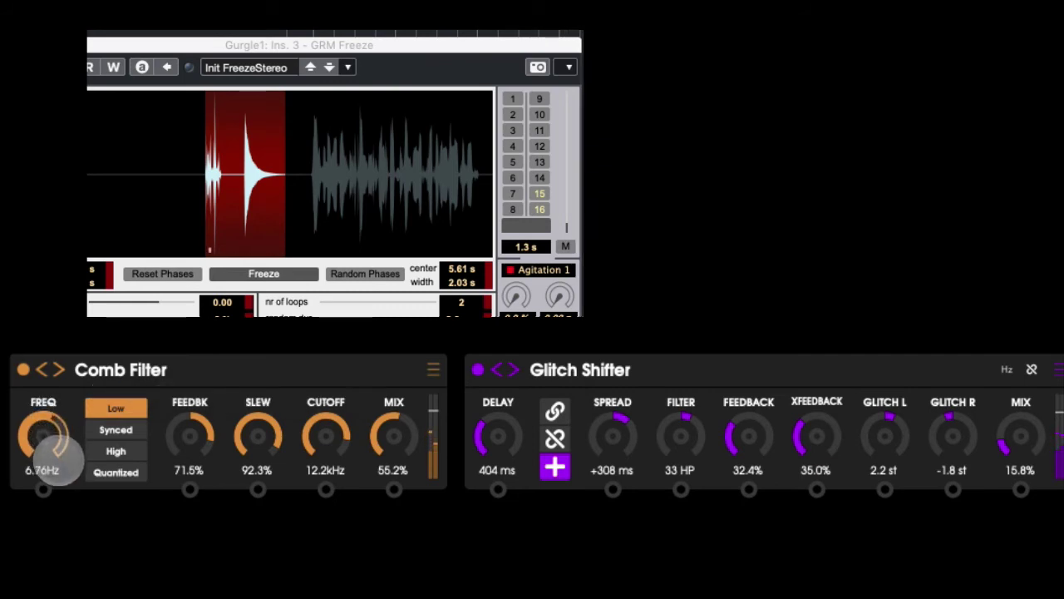
drag(58, 457, 67, 515)
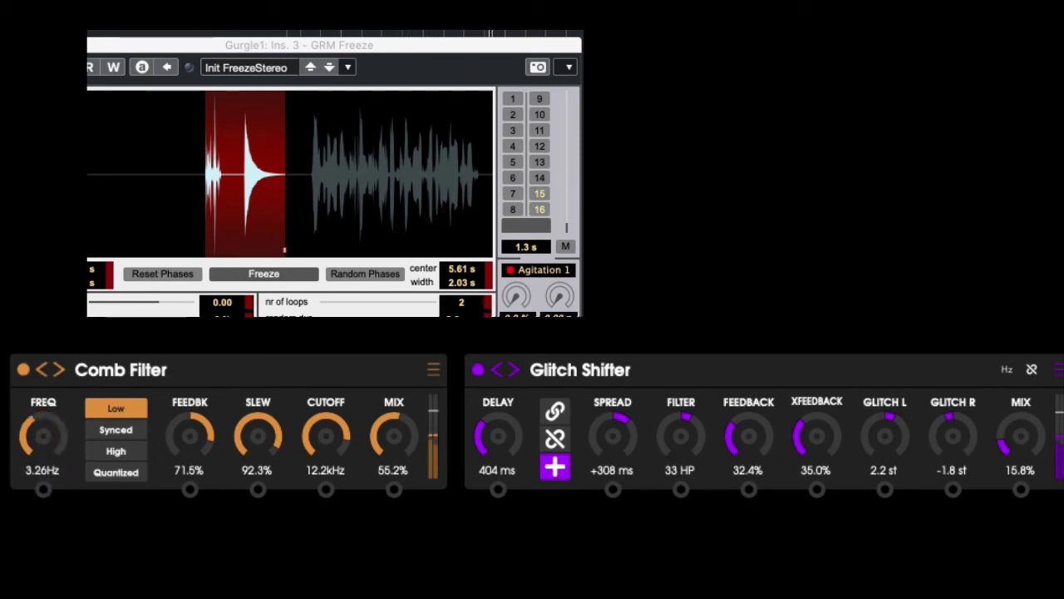
Step: Set the Glitch Shifter's delay to 2.386 s, spread to +3.009 s and filter to 642 HP
drag(487, 434, 499, 349)
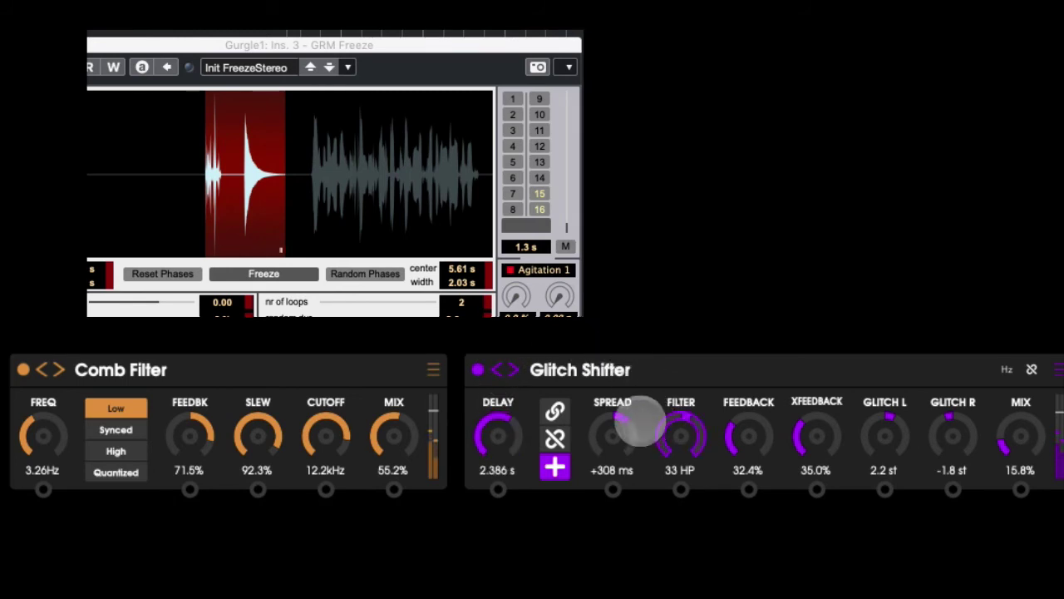
drag(637, 420, 638, 353)
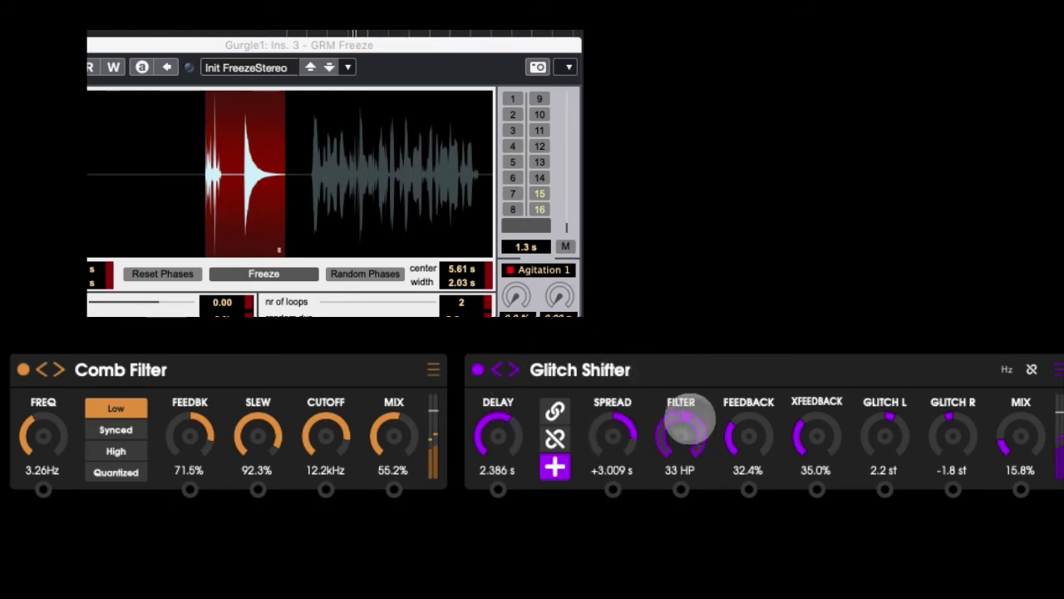
drag(689, 411, 683, 337)
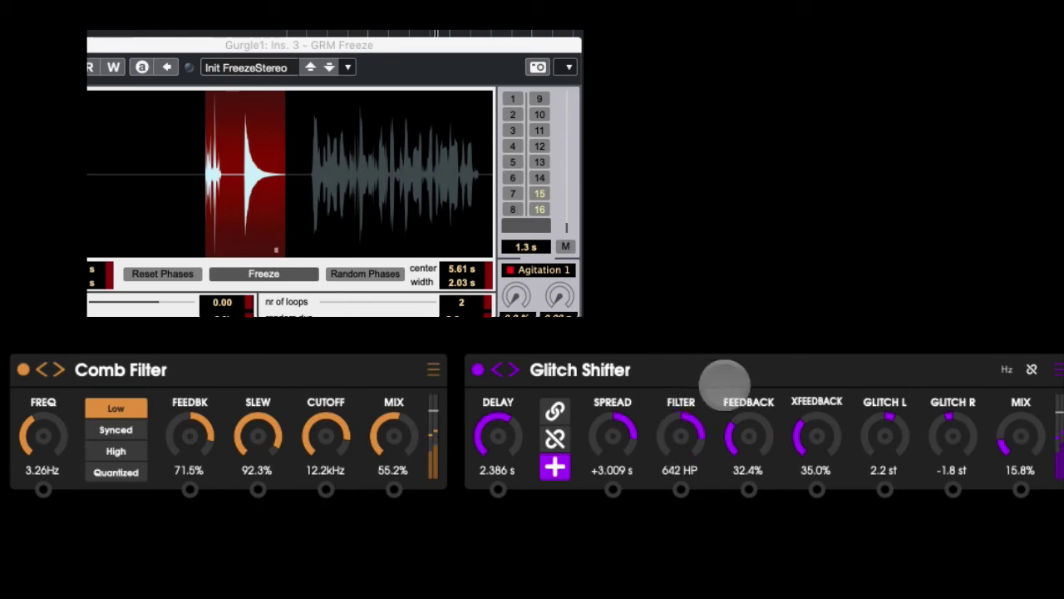
Step: Set the Glitch Shifter's XFeedback to 79.5%, Glitch L to -4.3 st, Glitch R to 5.8 st and mix to 77.4%
drag(808, 398, 806, 349)
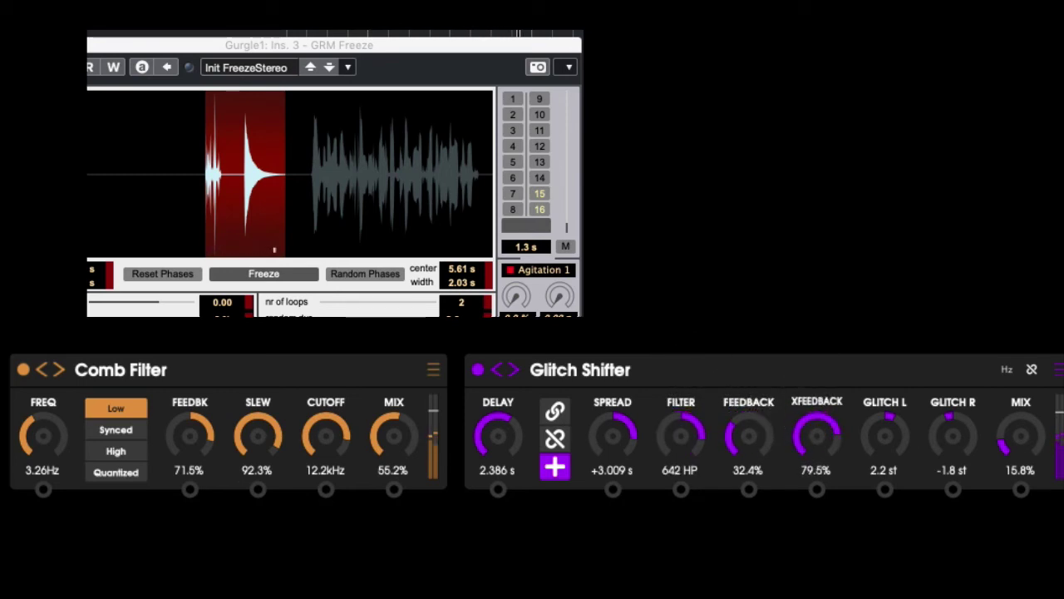
drag(874, 386, 888, 498)
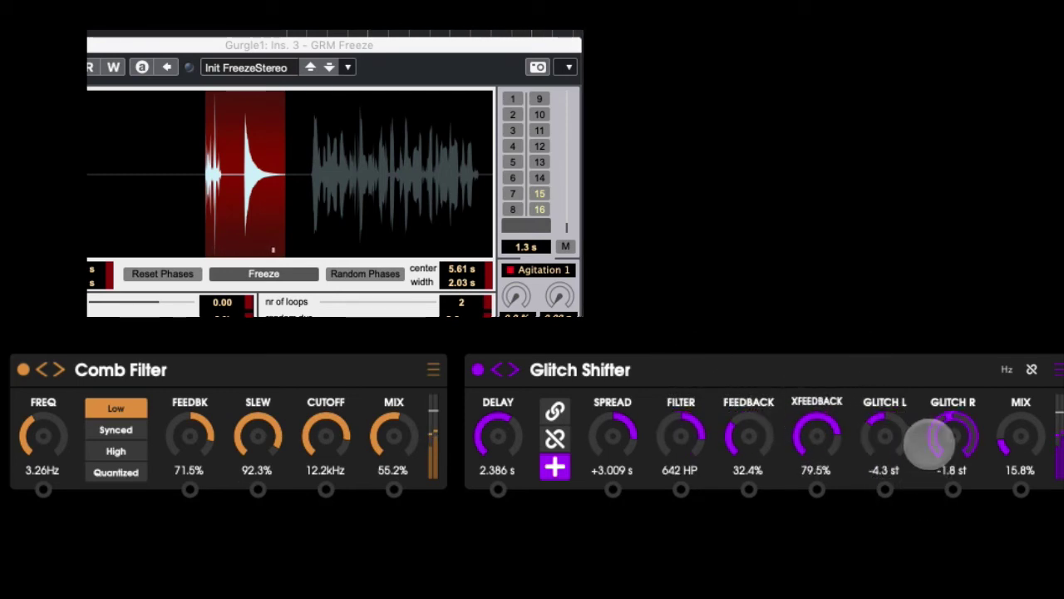
drag(930, 441, 965, 387)
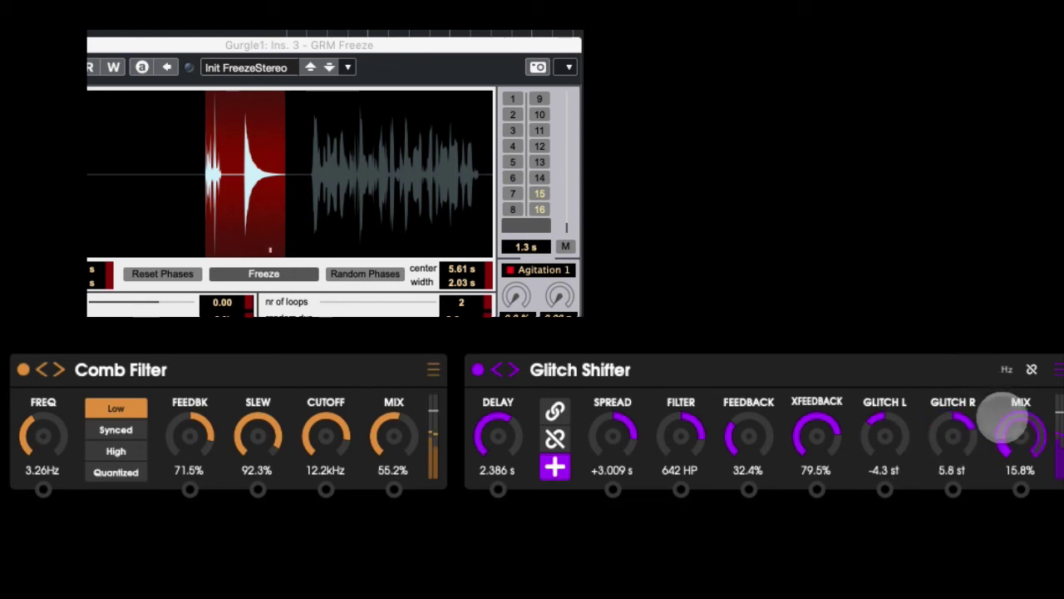
drag(1015, 419, 990, 333)
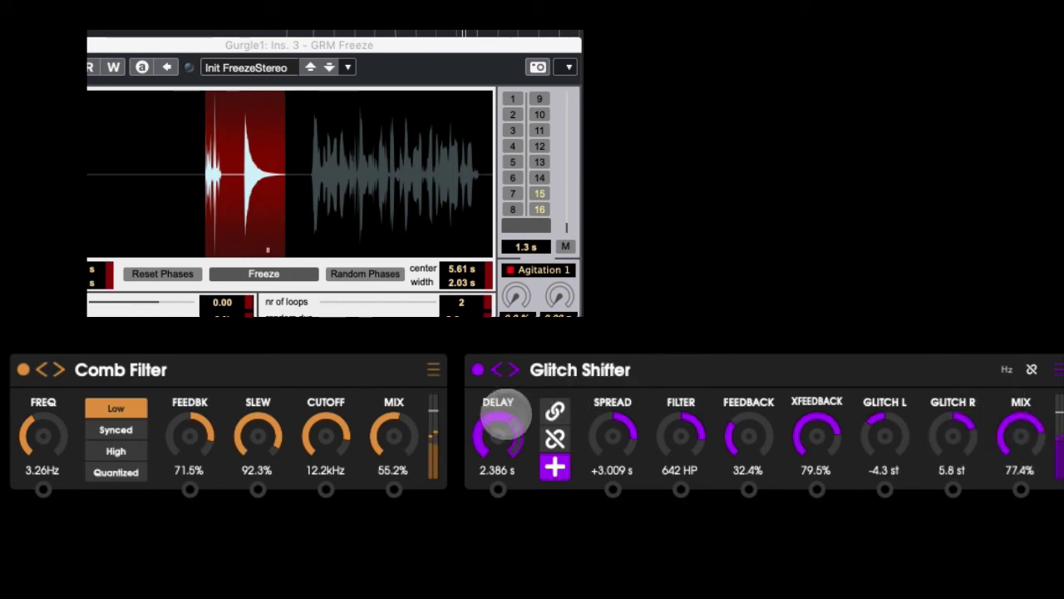
Step: Shorten the Glitch Shifter's delay to 25.0 ms and lower the Comb Filter's mix to 22.0%
drag(504, 409, 495, 476)
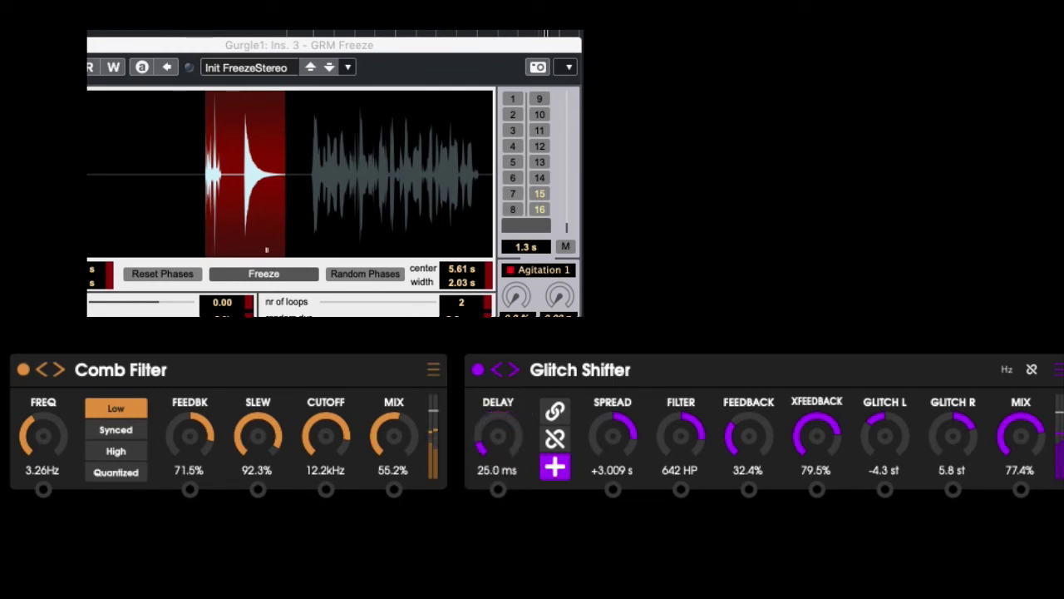
drag(380, 424, 388, 496)
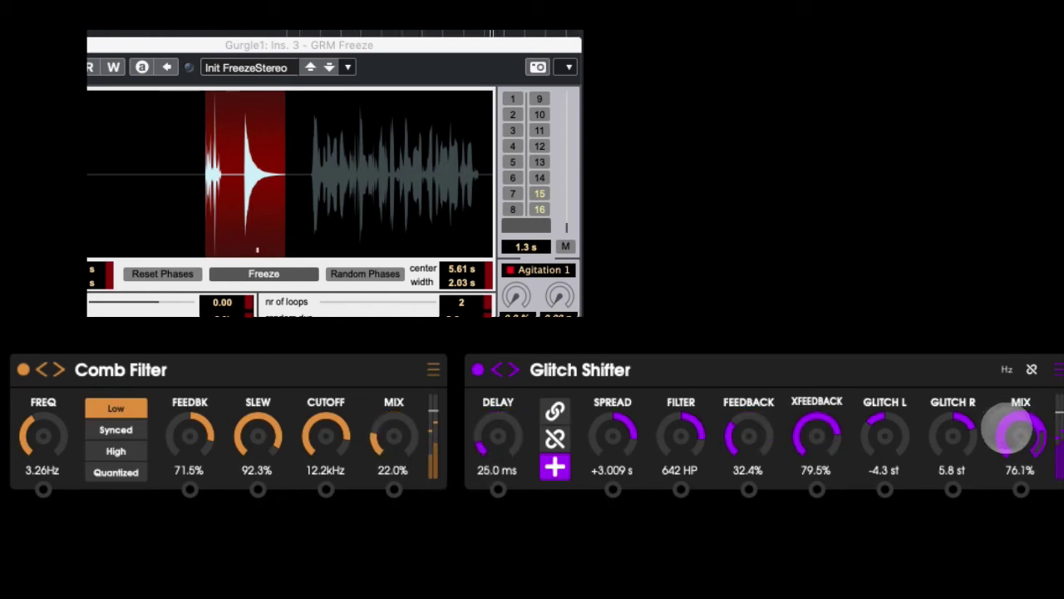
Step: Lower the Glitch Shifter's mix to 12.1% and move the frozen loop to center 4.83 s with width 0.33 s
drag(1008, 428, 1014, 502)
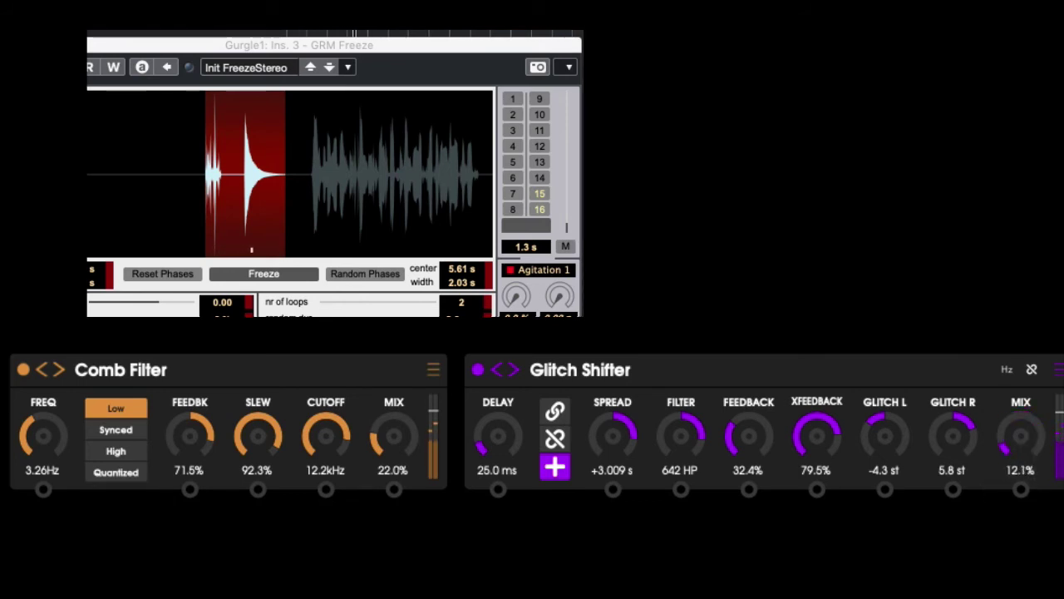
drag(161, 237, 223, 237)
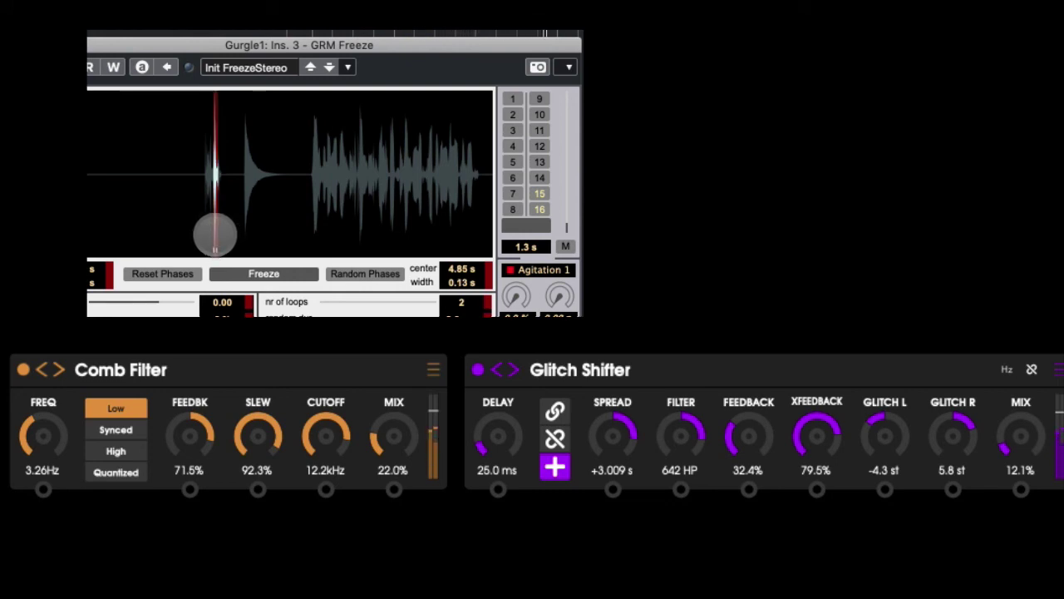
drag(215, 231, 216, 228)
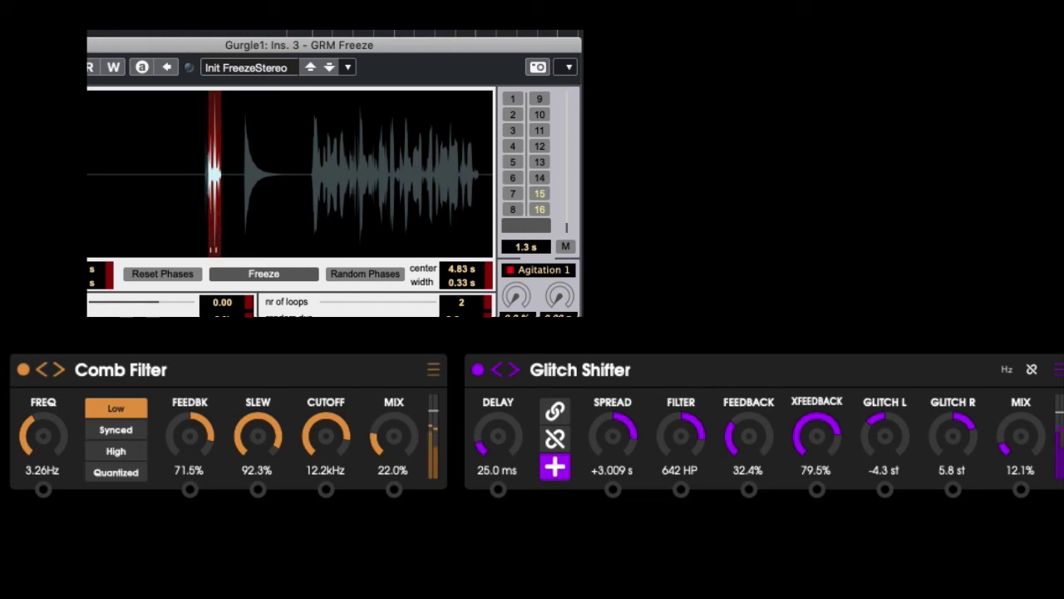
Step: Set the Comb Filter's frequency to 0.50 Hz, mix to 80.3% and slew to 40.4%
click(52, 413)
drag(52, 414, 71, 487)
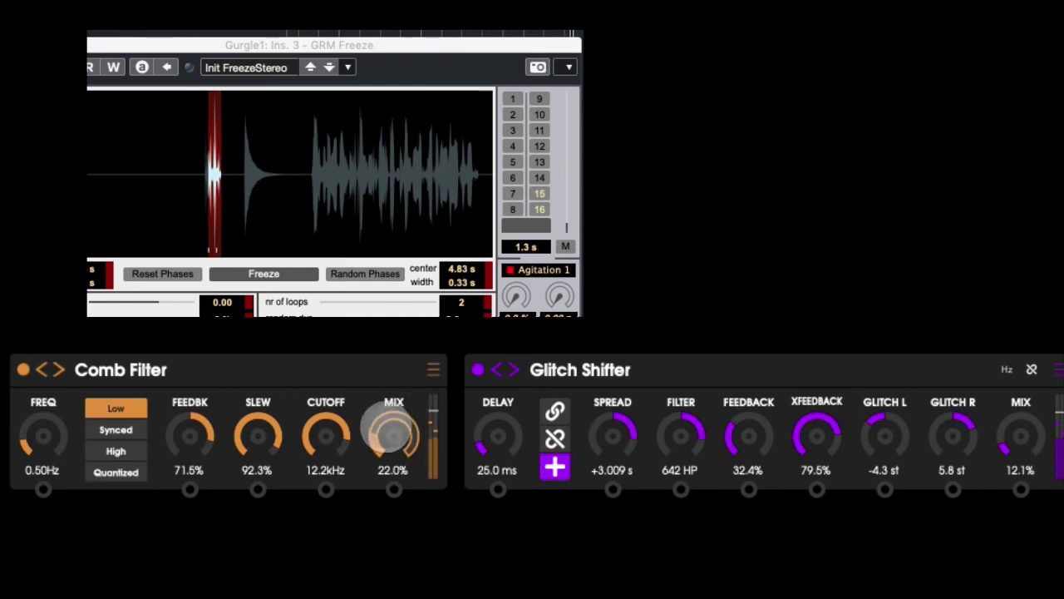
drag(390, 432, 383, 353)
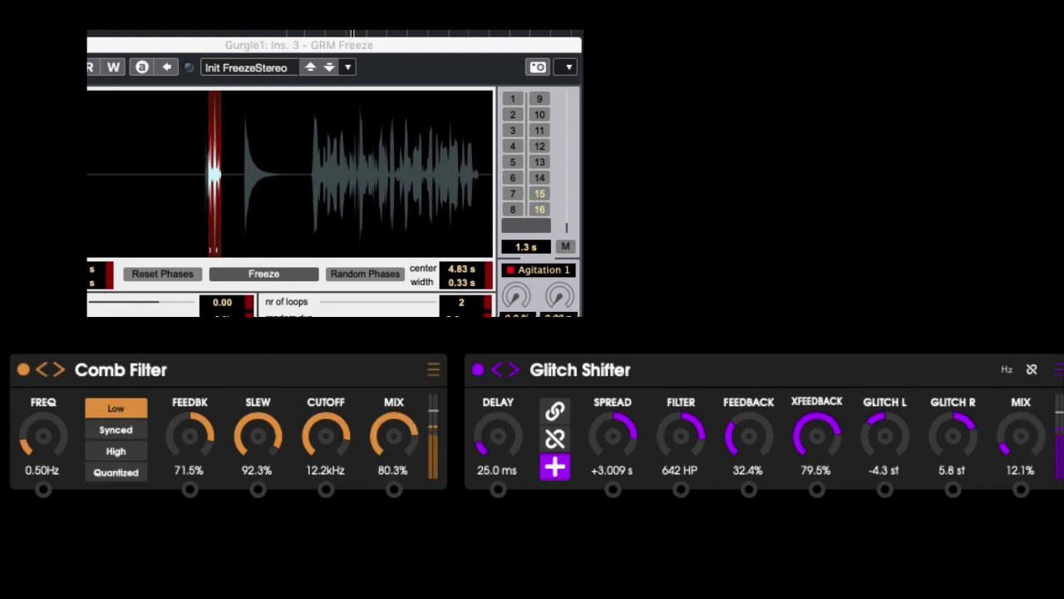
drag(257, 422, 257, 503)
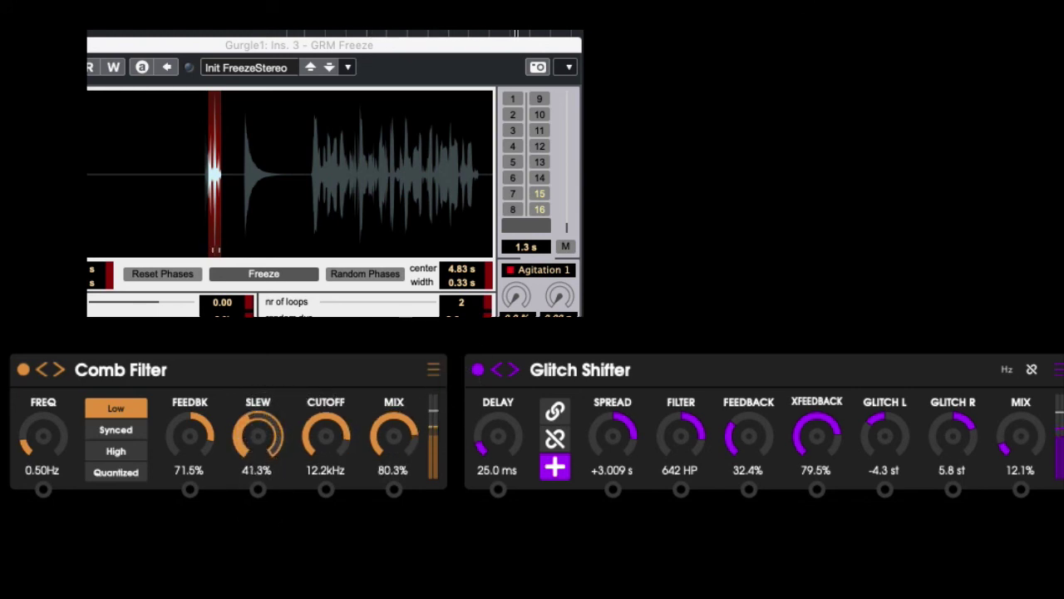
drag(258, 434, 258, 438)
Step: Set the Glitch Shifter's delay to 2.488 s, Glitch R to 4.3 st and mix to 54.0%
click(497, 436)
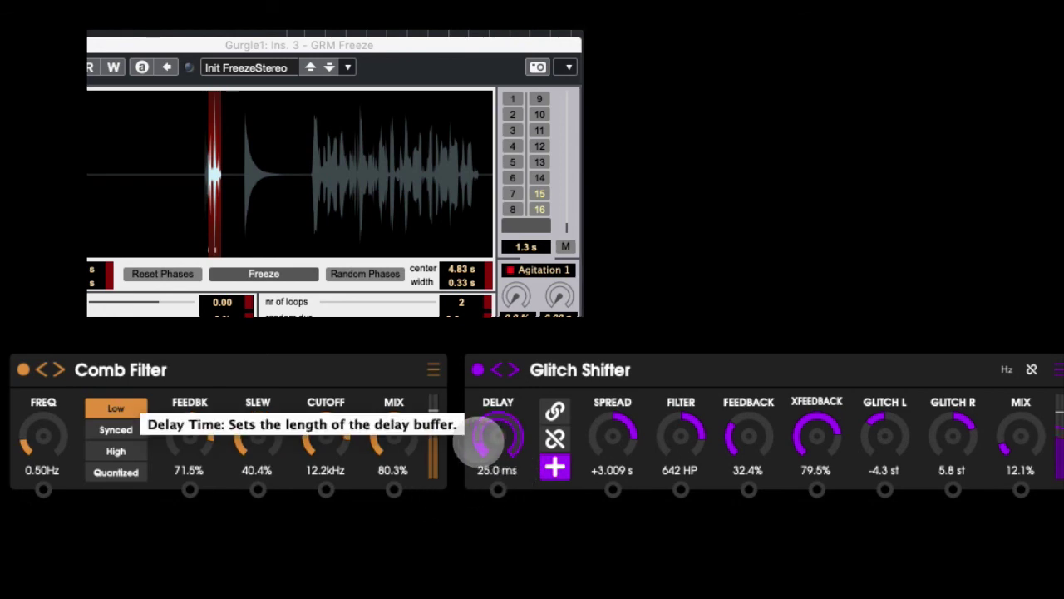
drag(484, 441, 485, 411)
drag(1022, 437, 1023, 399)
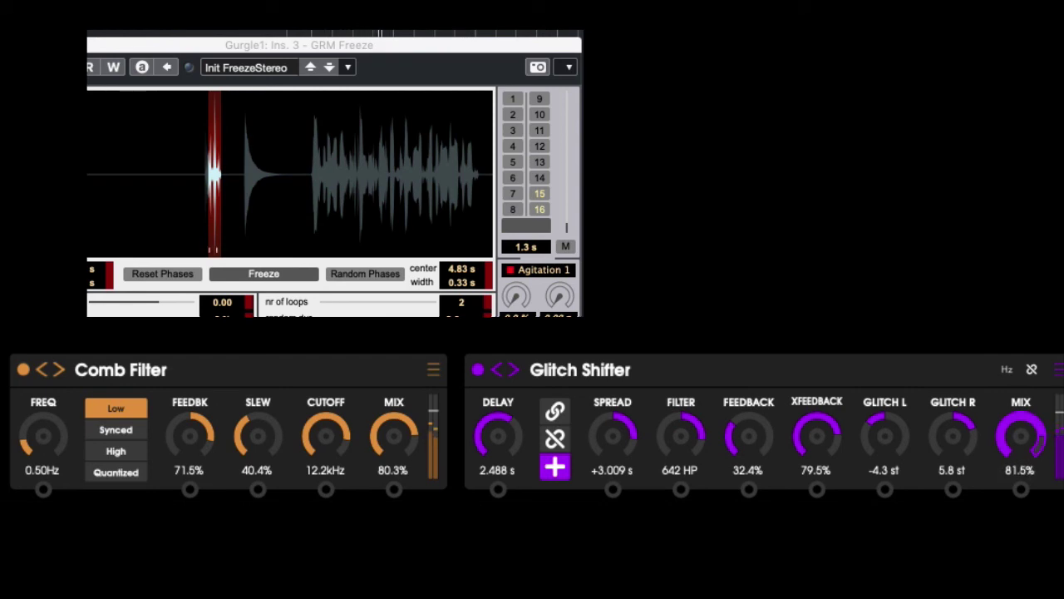
drag(957, 380, 782, 439)
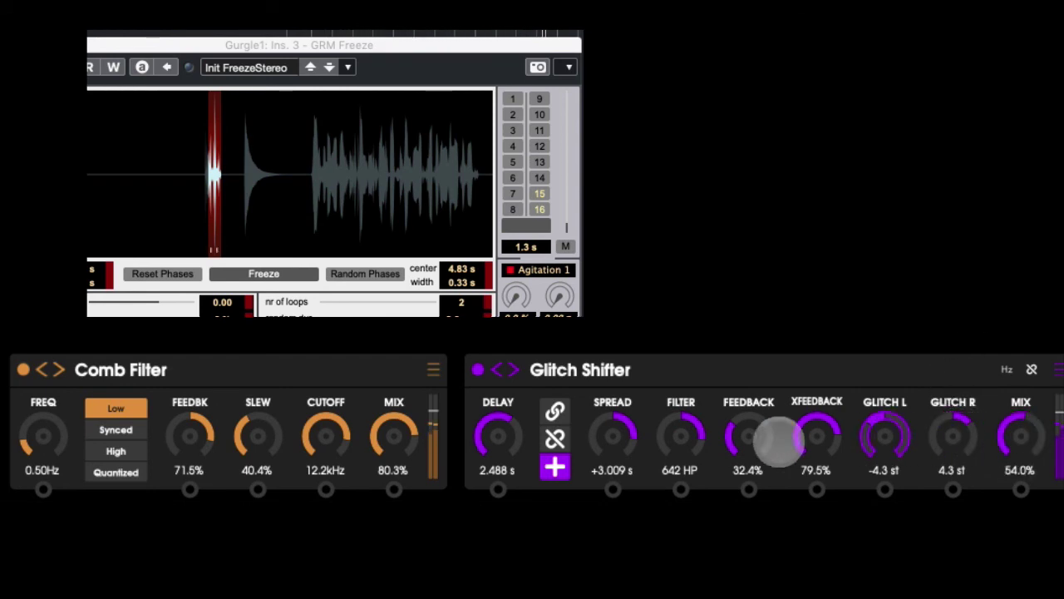
Step: Try the frozen loop at center 9.34 s, and move it to center 3.52 s with width 0.03 s and 2 loops
click(240, 204)
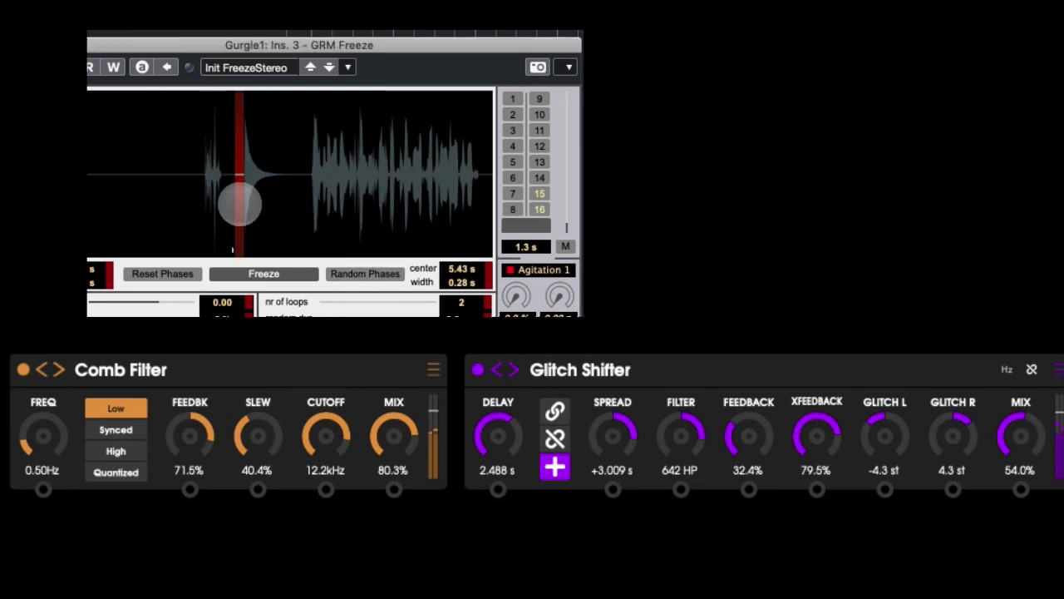
drag(244, 207, 352, 257)
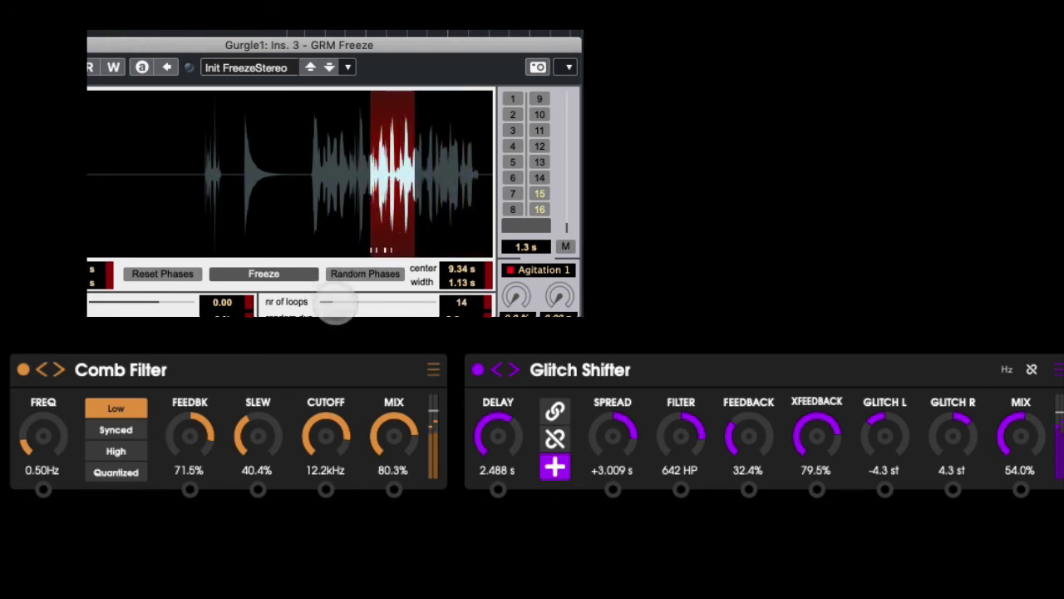
drag(375, 195, 163, 223)
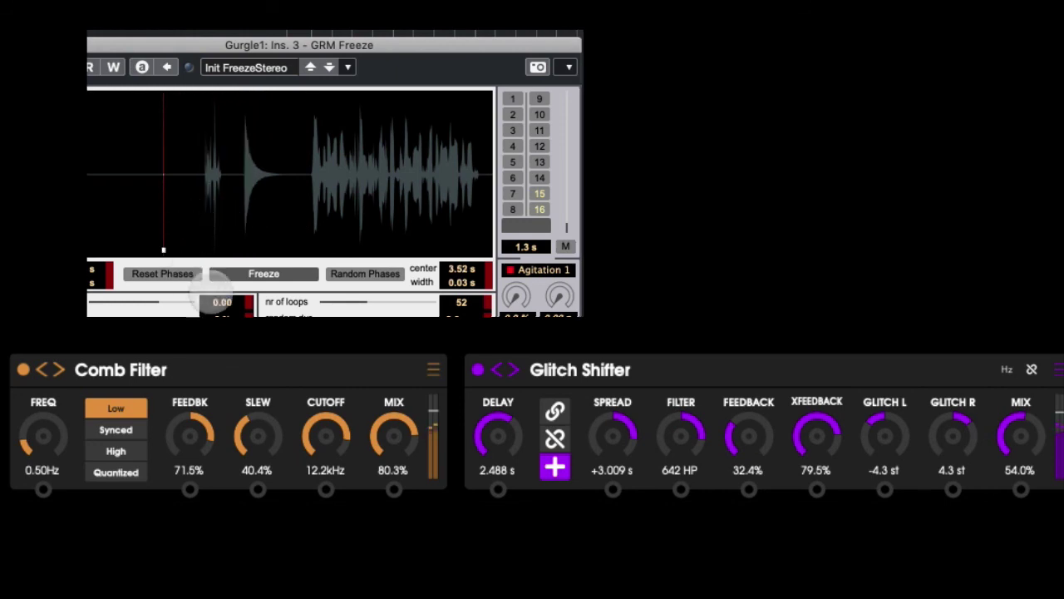
drag(373, 306, 307, 309)
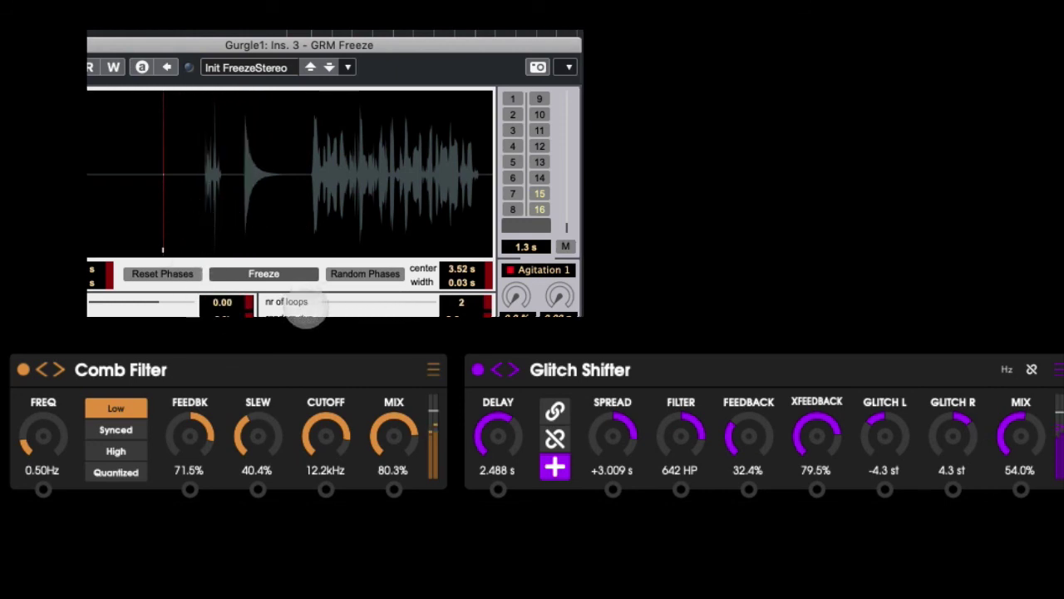
Step: Lower the Comb Filter's mix to 17.6% and frequency to 0.01 Hz, and the Glitch Shifter's mix to 0.0%
drag(399, 378, 400, 506)
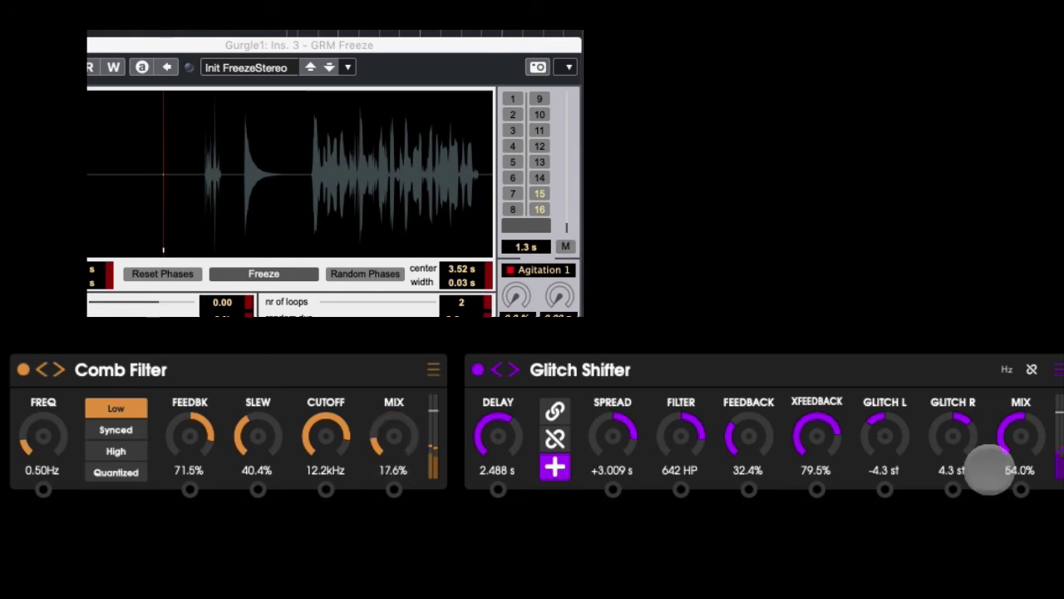
drag(1020, 423, 1005, 492)
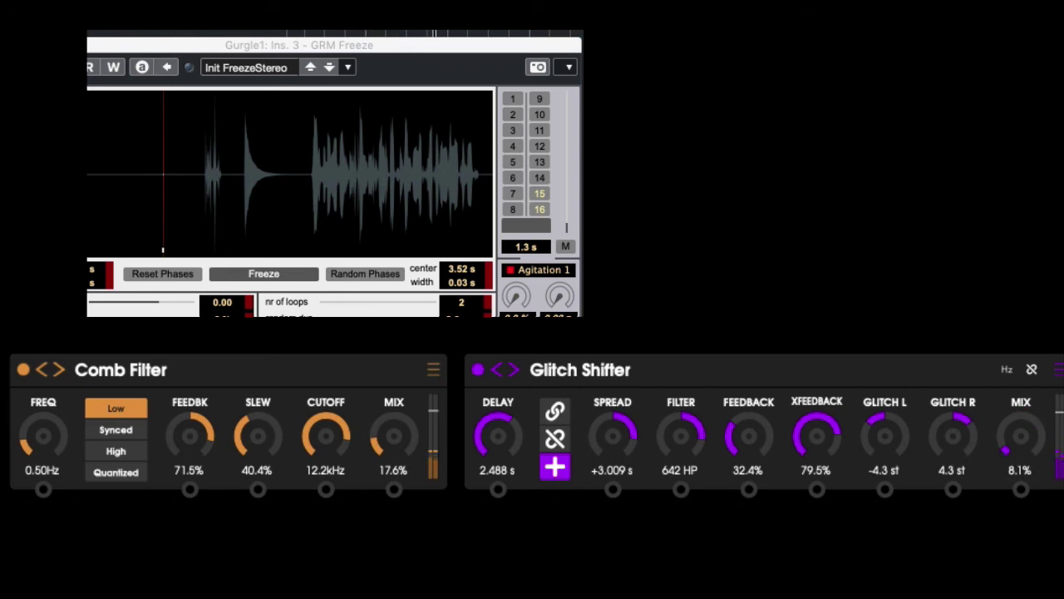
drag(36, 433, 35, 479)
drag(1021, 434, 1004, 486)
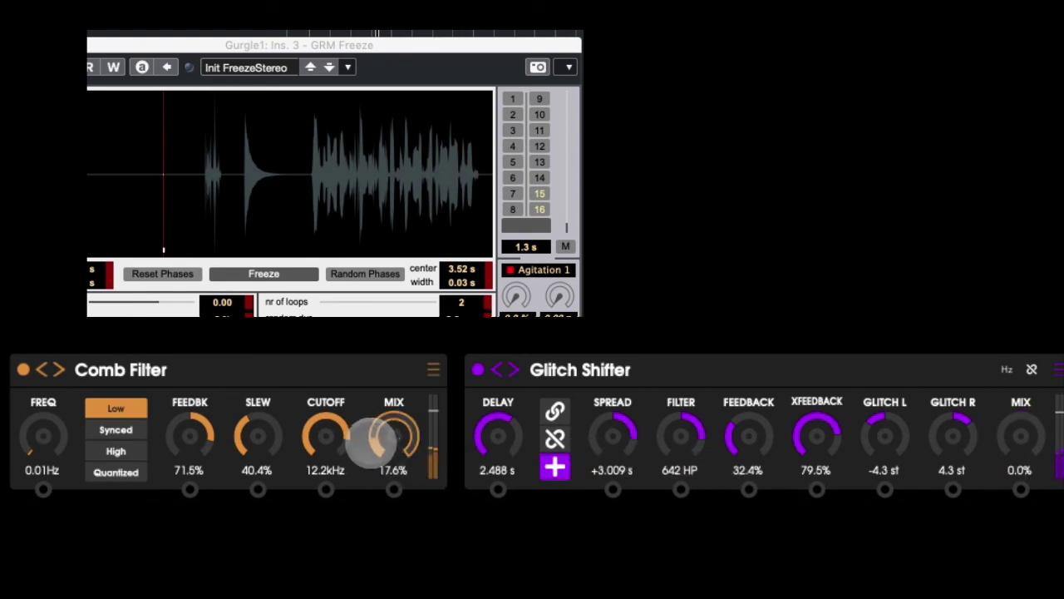